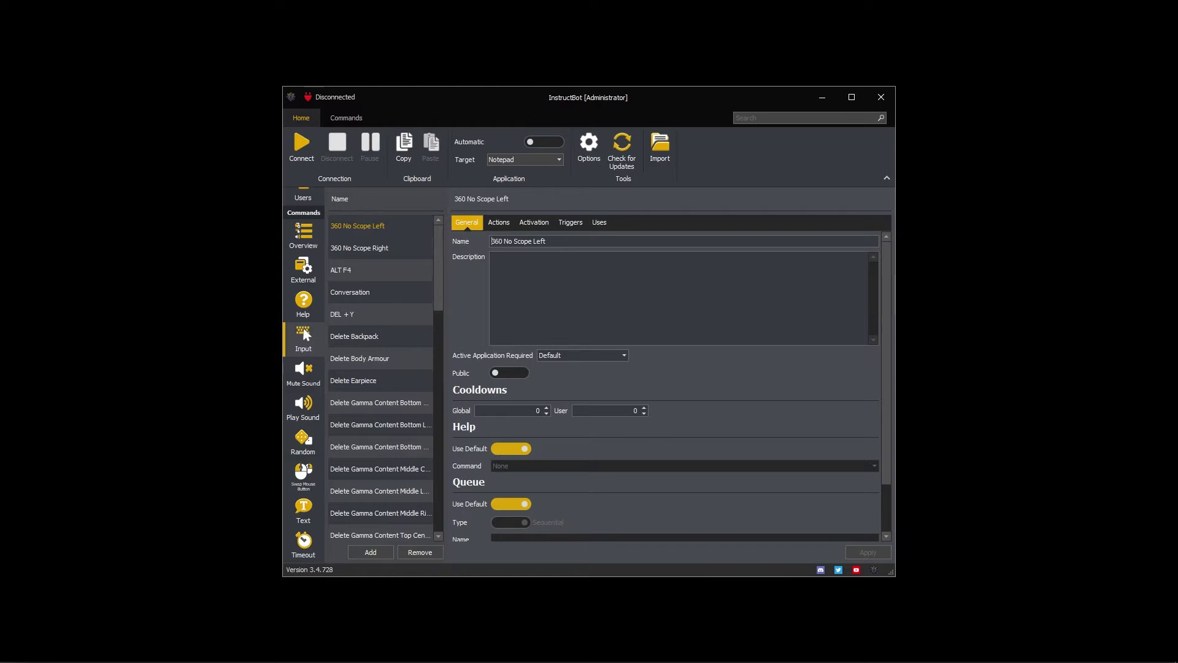
Browse the command list and inspect the existing ALT F4 and Spray Left commands
scroll(380, 377, "down", 5)
scroll(380, 381, "down", 3)
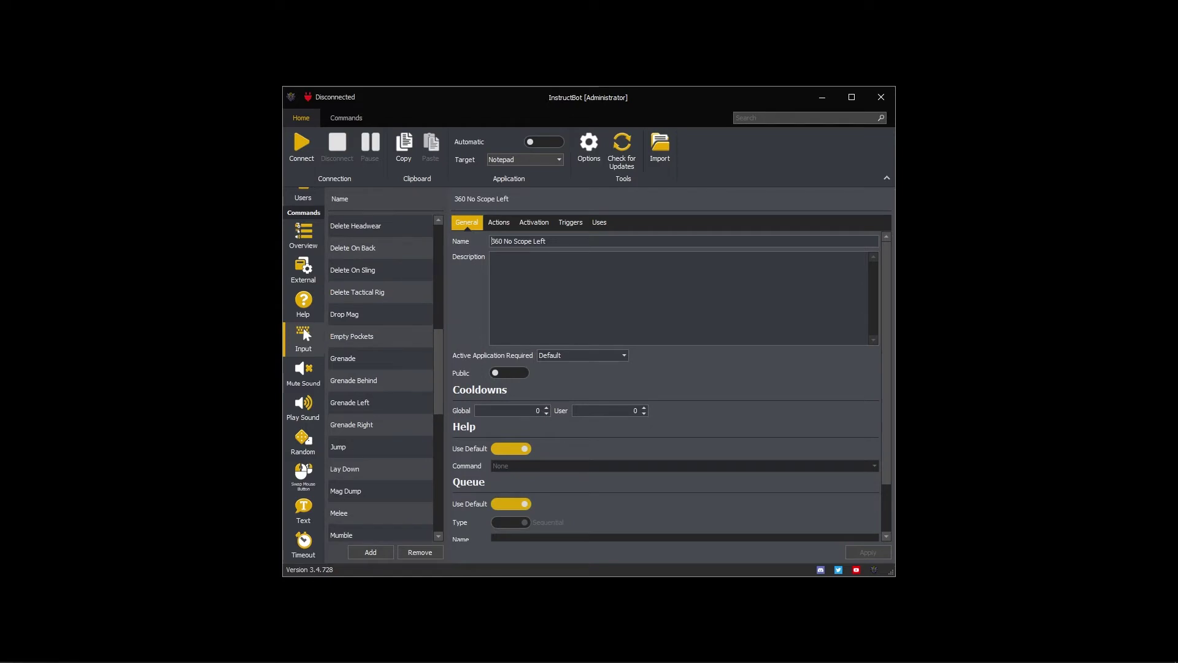
scroll(381, 378, "up", 7)
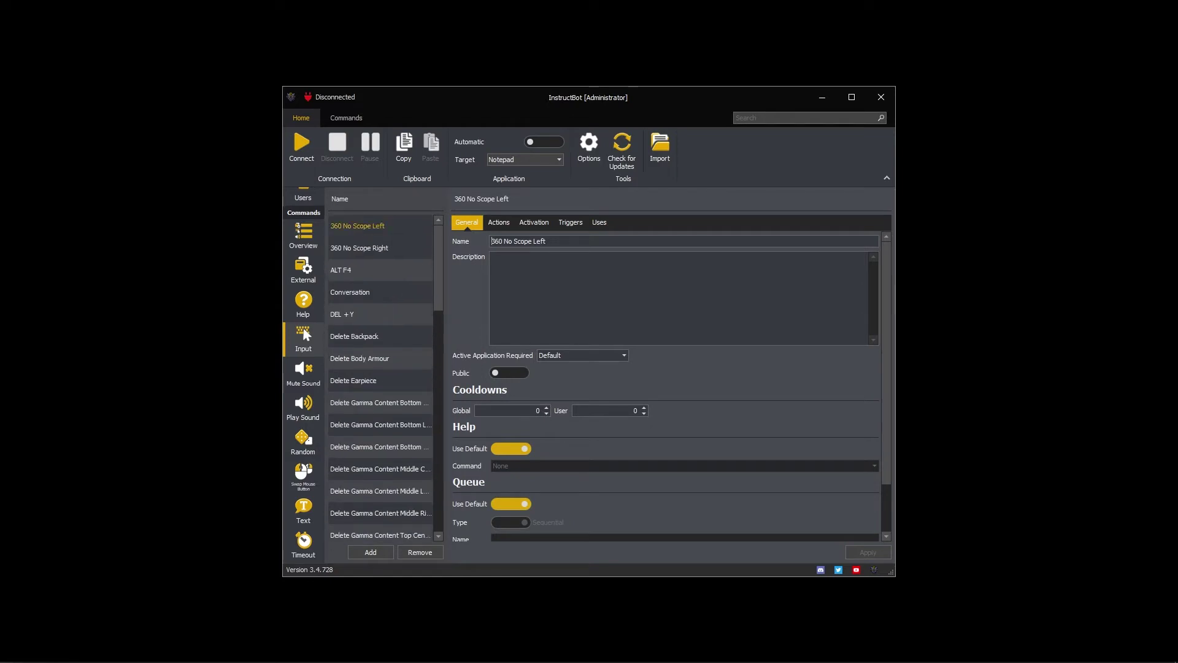
scroll(380, 377, "down", 5)
scroll(381, 378, "up", 5)
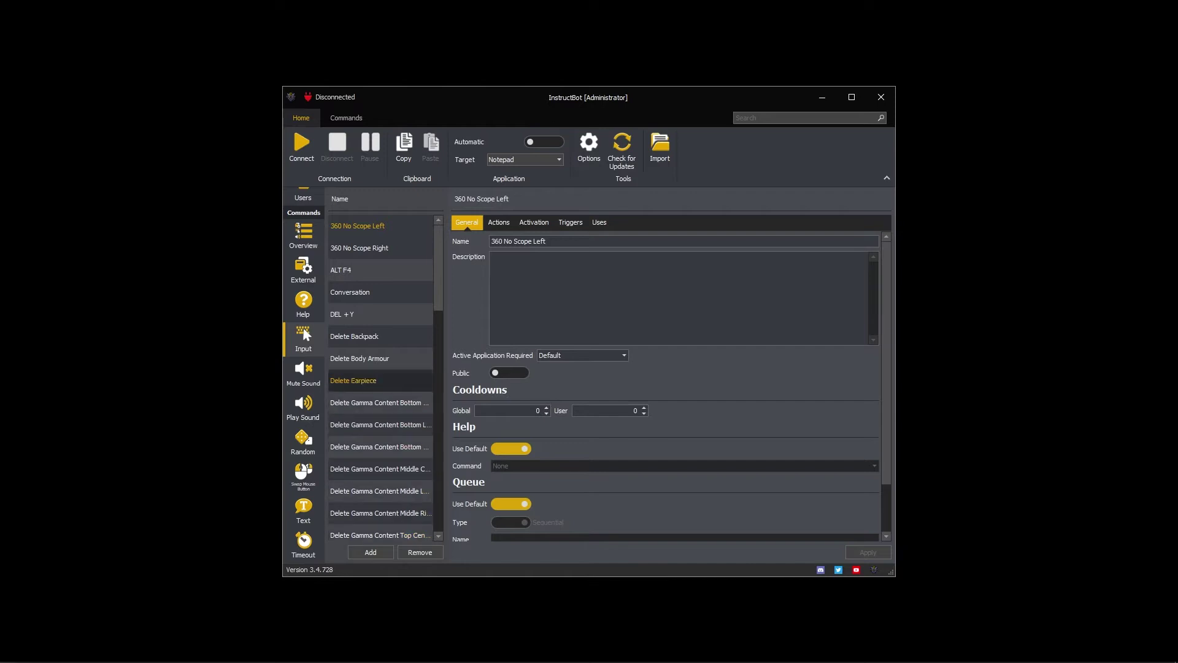
left_click(380, 270)
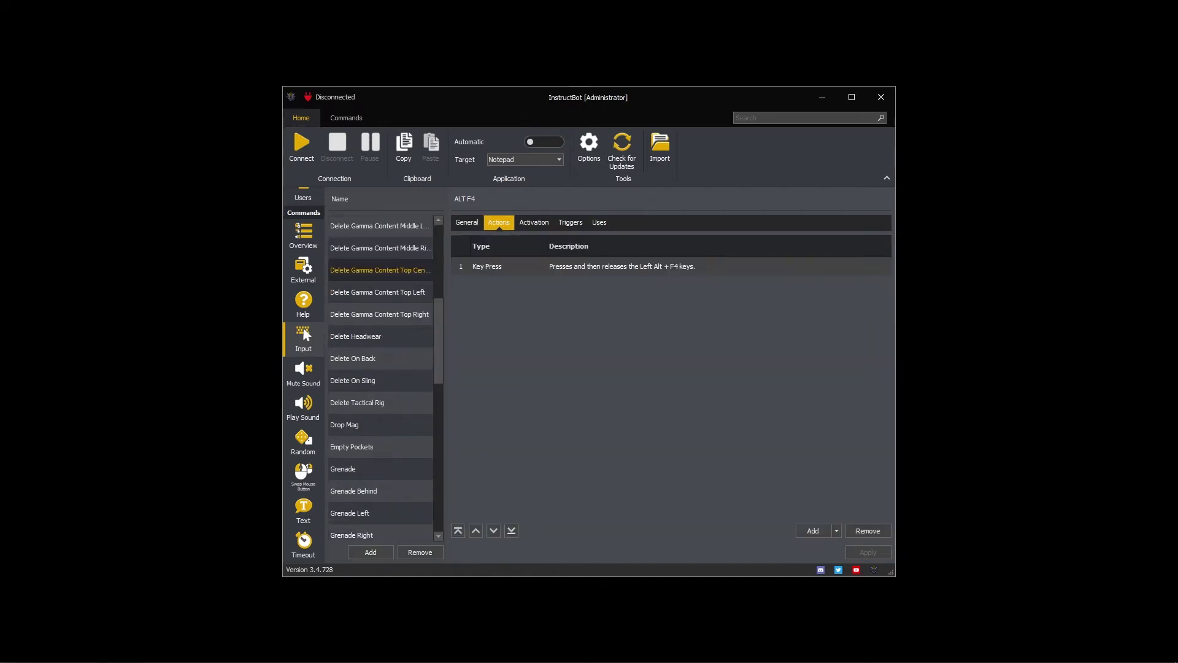
scroll(350, 270, "down", 5)
scroll(350, 270, "down", 3)
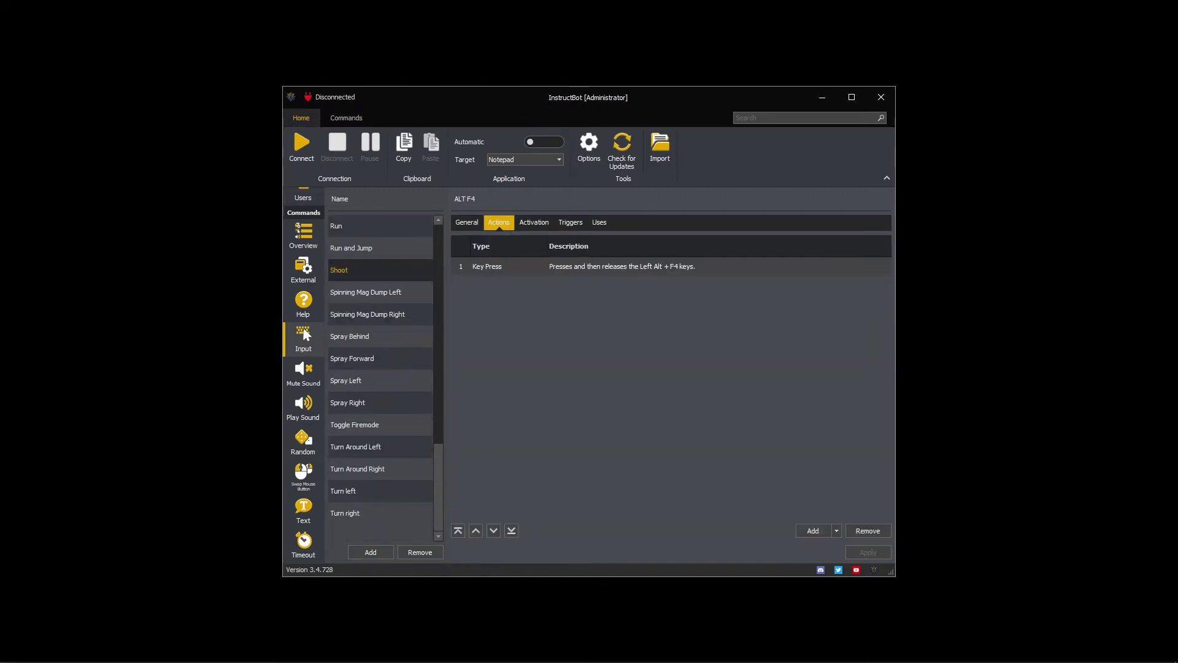
left_click(346, 381)
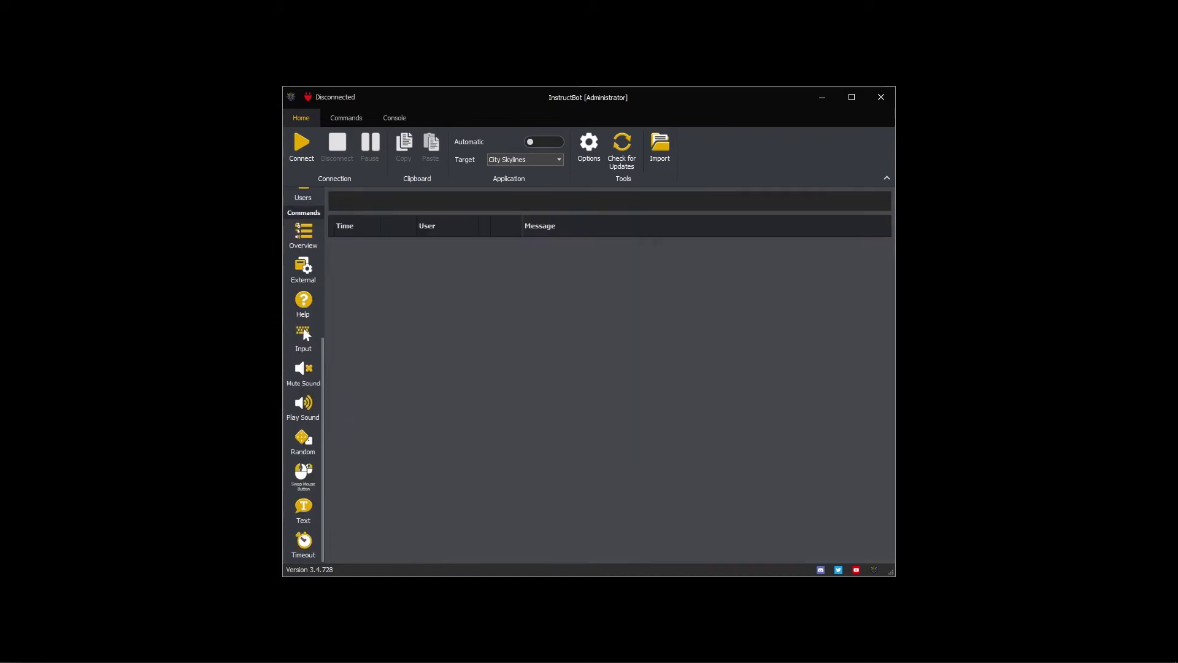
Add an input command named 'Alt F4' described as 'Forces my game to close'
left_click(305, 336)
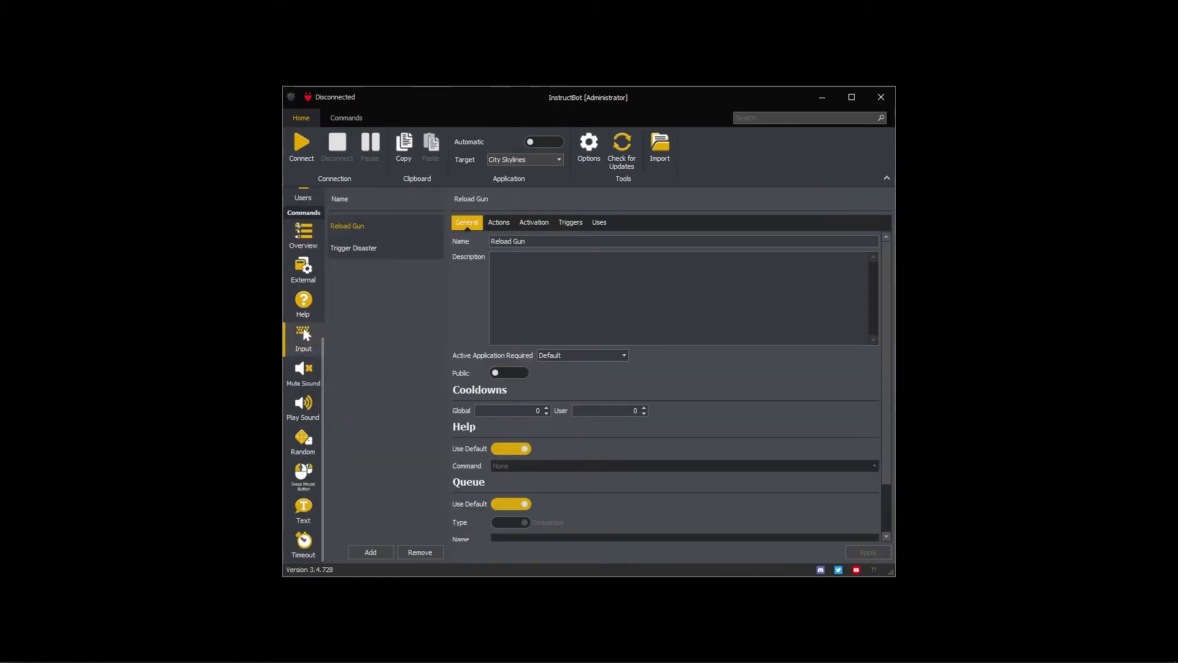
left_click(363, 550)
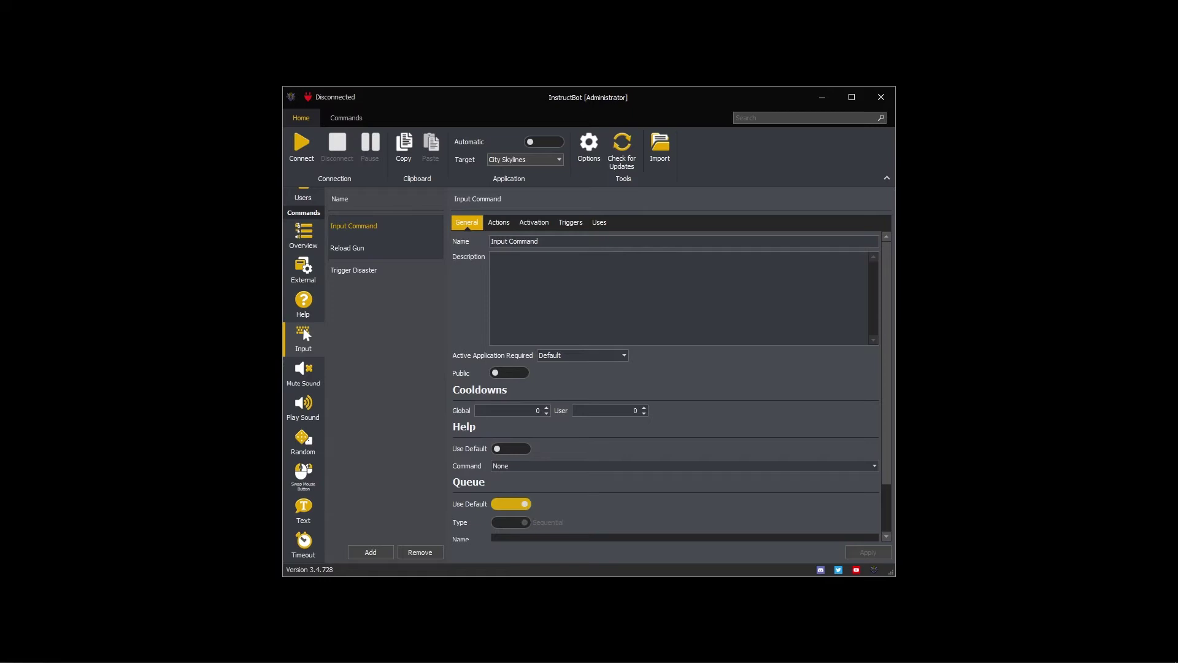
type("A")
key("ctrl+a")
type("Alt F")
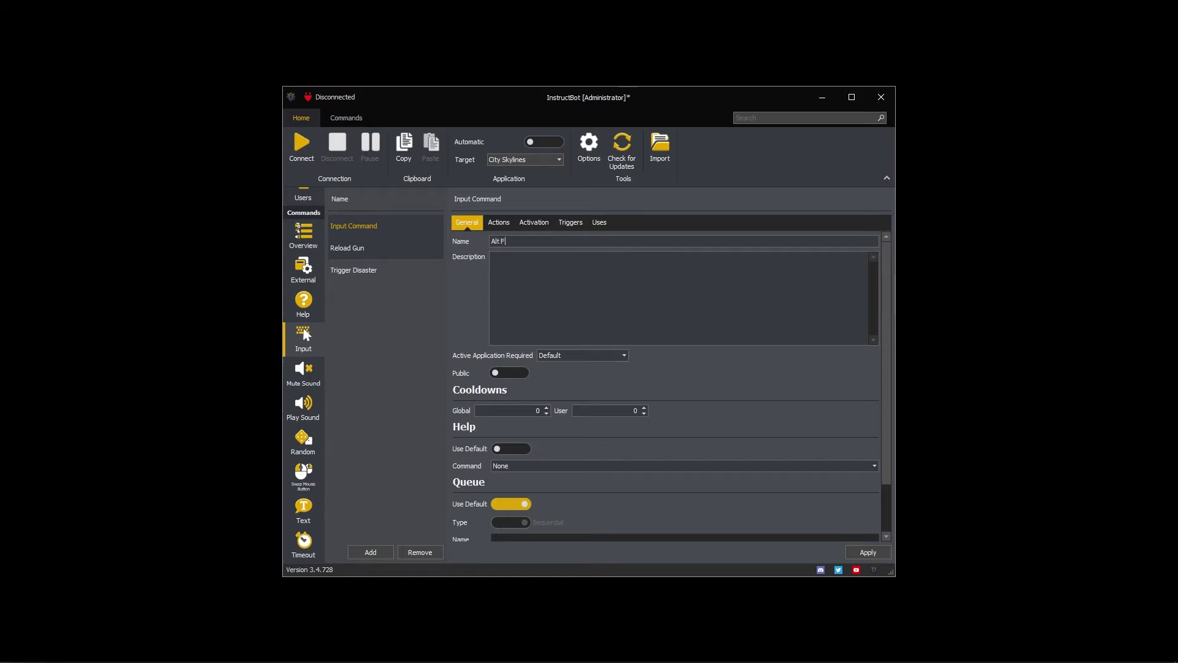
type("4")
key("Tab")
type("Forces my game to close")
Switch on Use Default for Alt F4's Help and review the remaining General settings
left_click(510, 449)
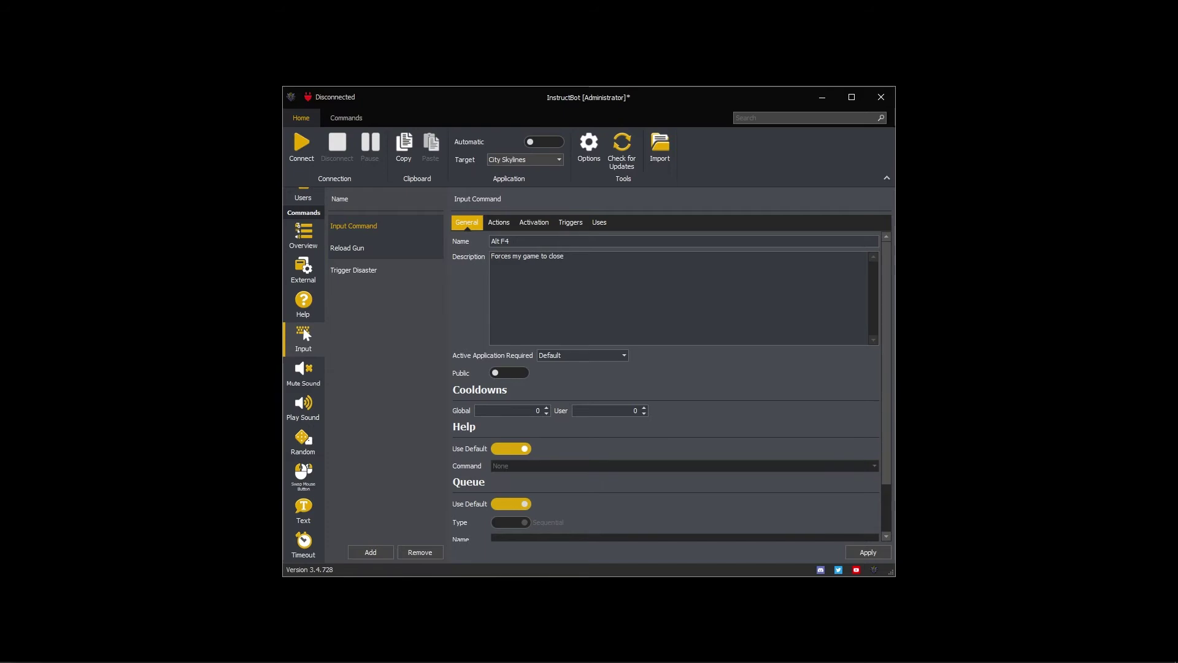
scroll(666, 381, "down", 1)
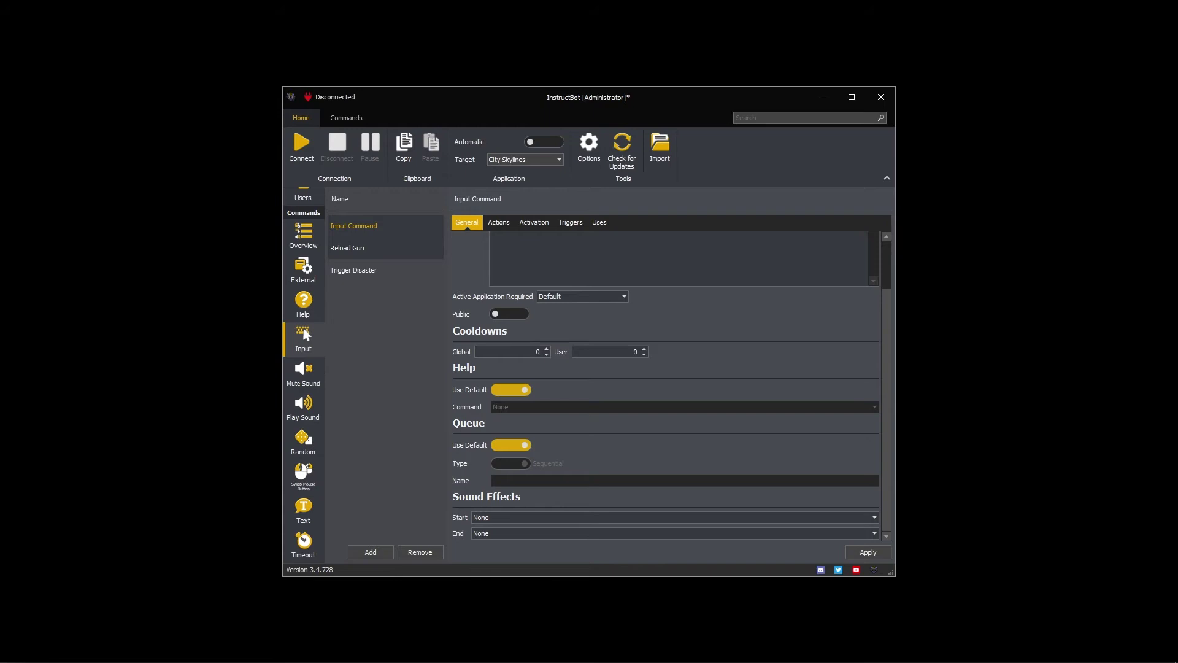
Activate the command for the Common profile and add a trigger for exactly 1000 bits
left_click(534, 223)
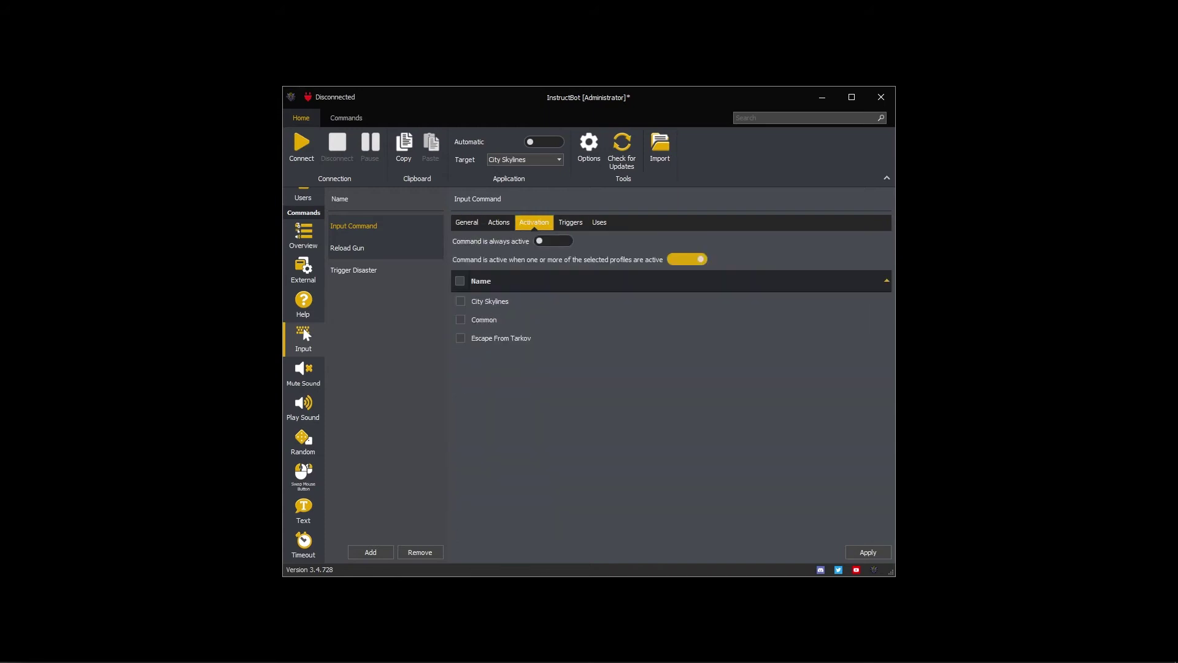
left_click(461, 319)
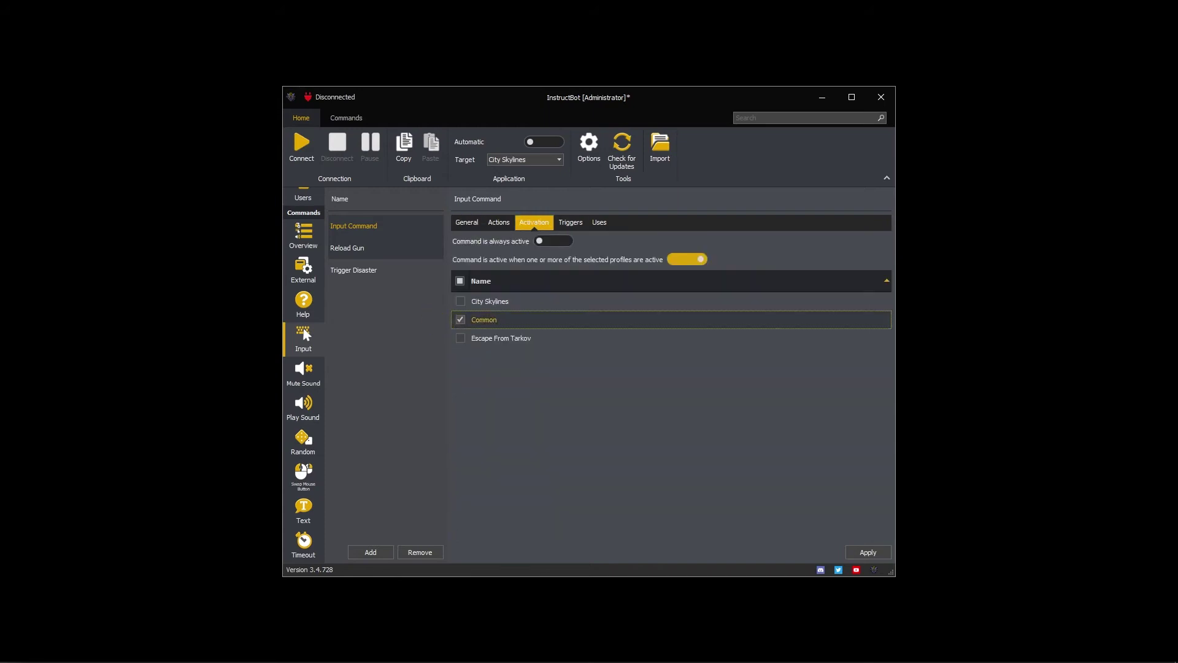
left_click(571, 222)
left_click(818, 530)
left_click(823, 409)
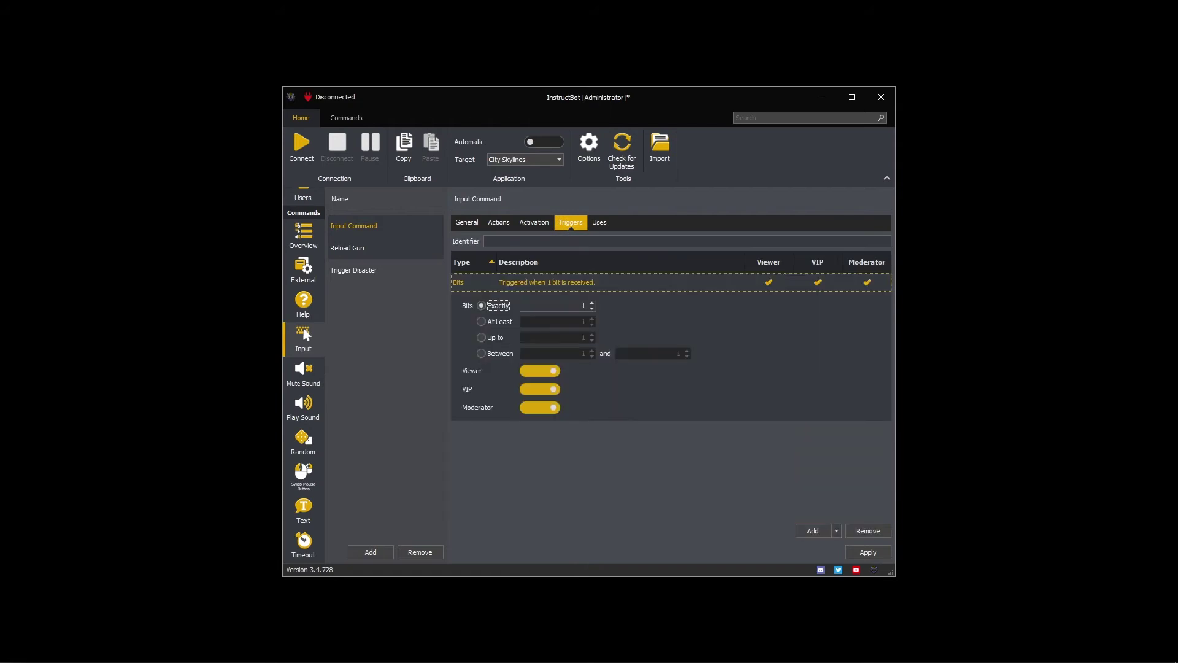
left_click(585, 305)
type("000")
Add a second trigger for a donation of exactly £10.00
left_click(814, 530)
left_click(823, 422)
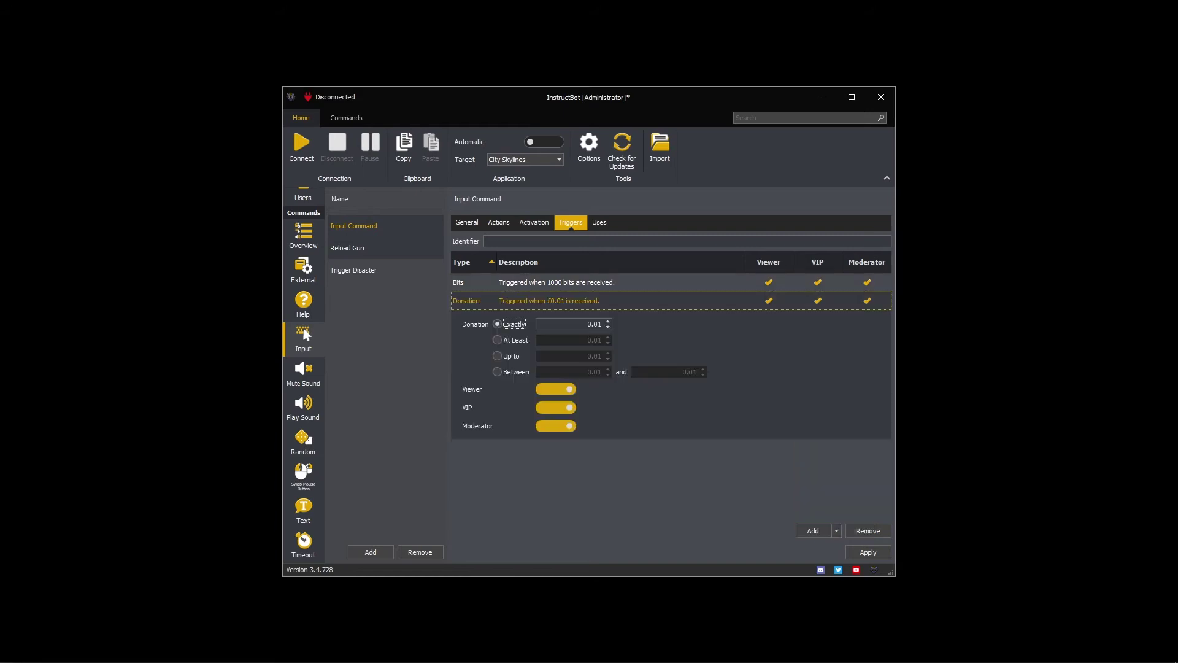
key("Tab")
type("10")
key("Return")
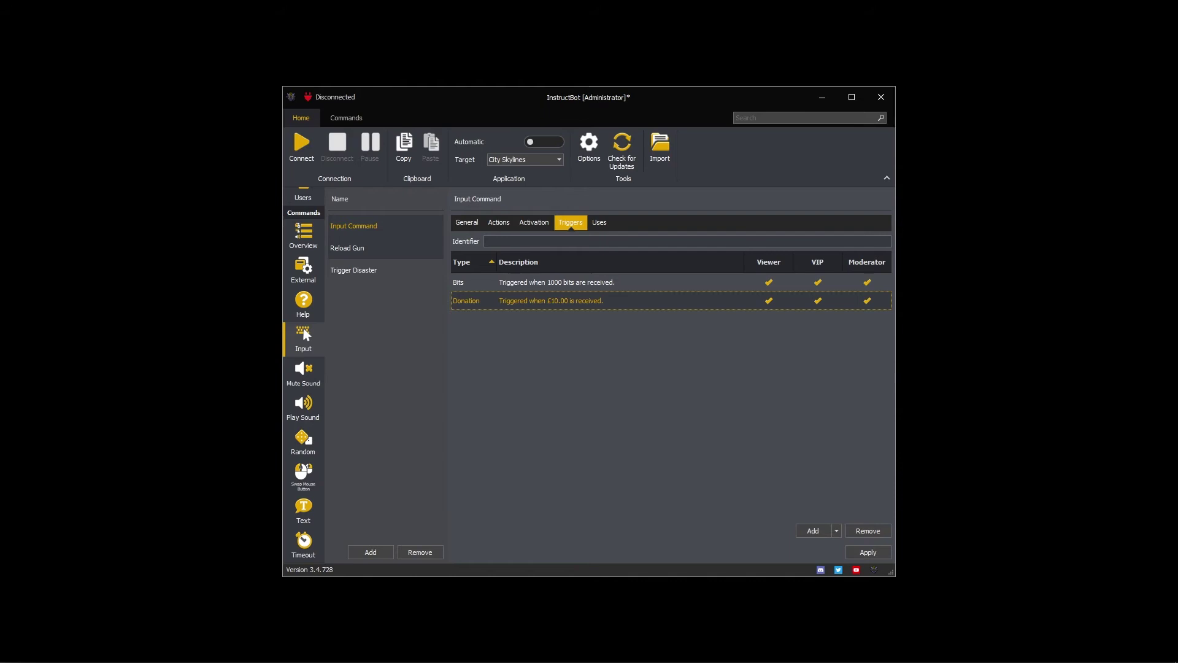
Add a Keyboard Press action for F4 with the Left Alt modifier
left_click(499, 223)
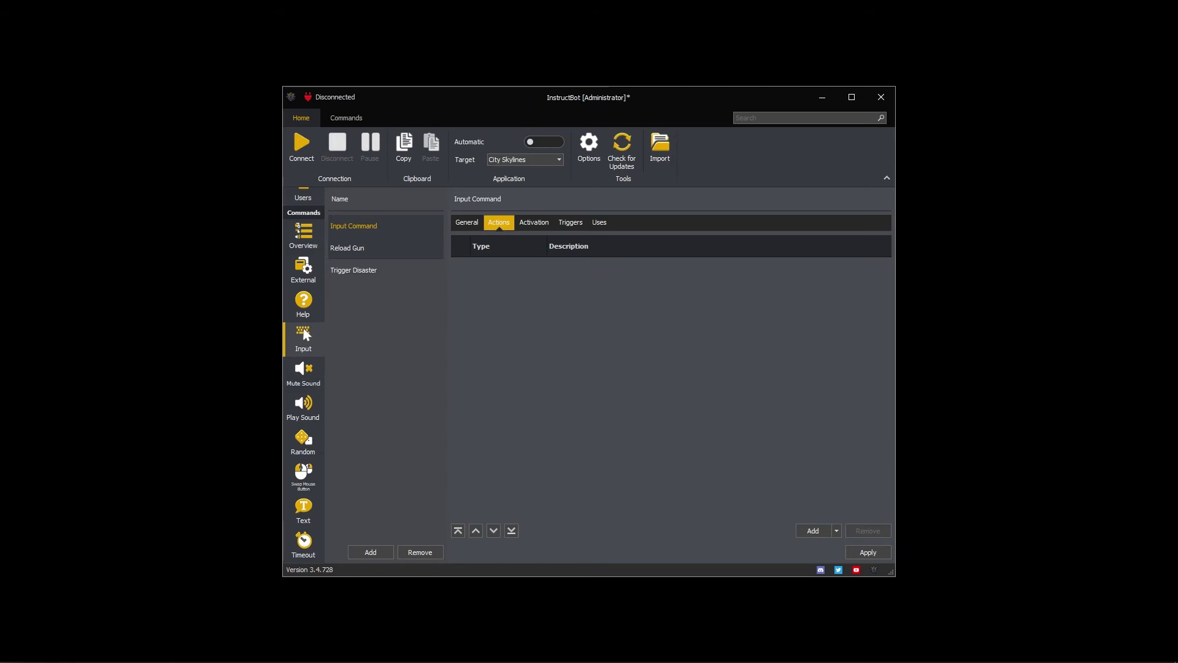
left_click(836, 531)
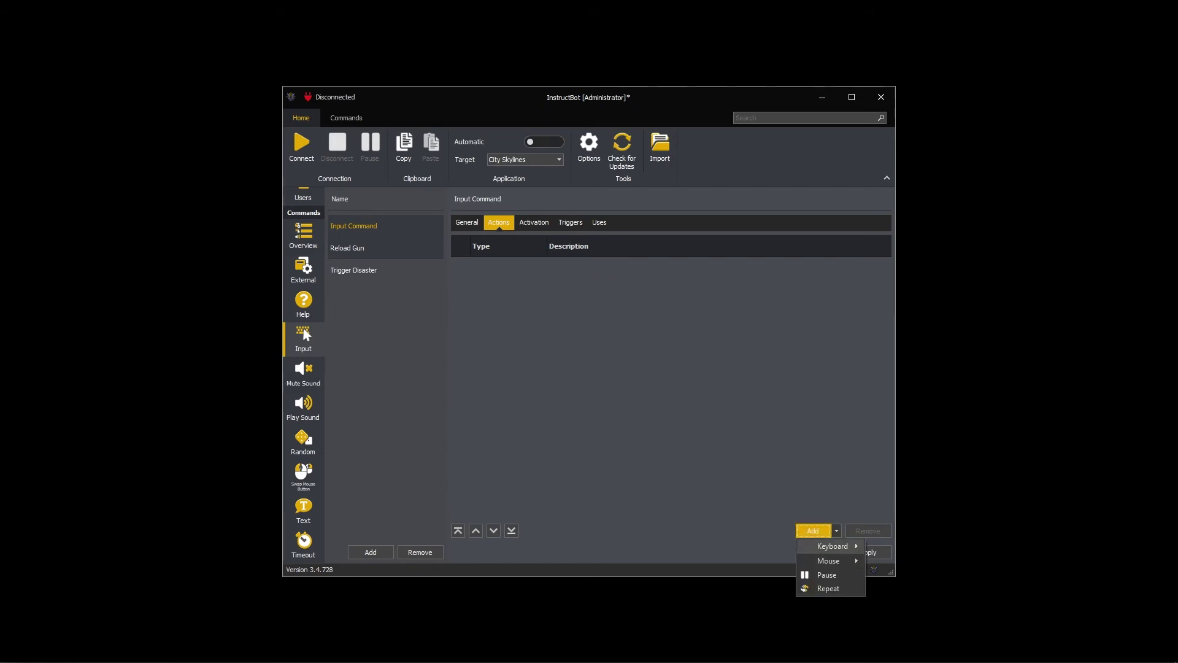
mouse_move(833, 545)
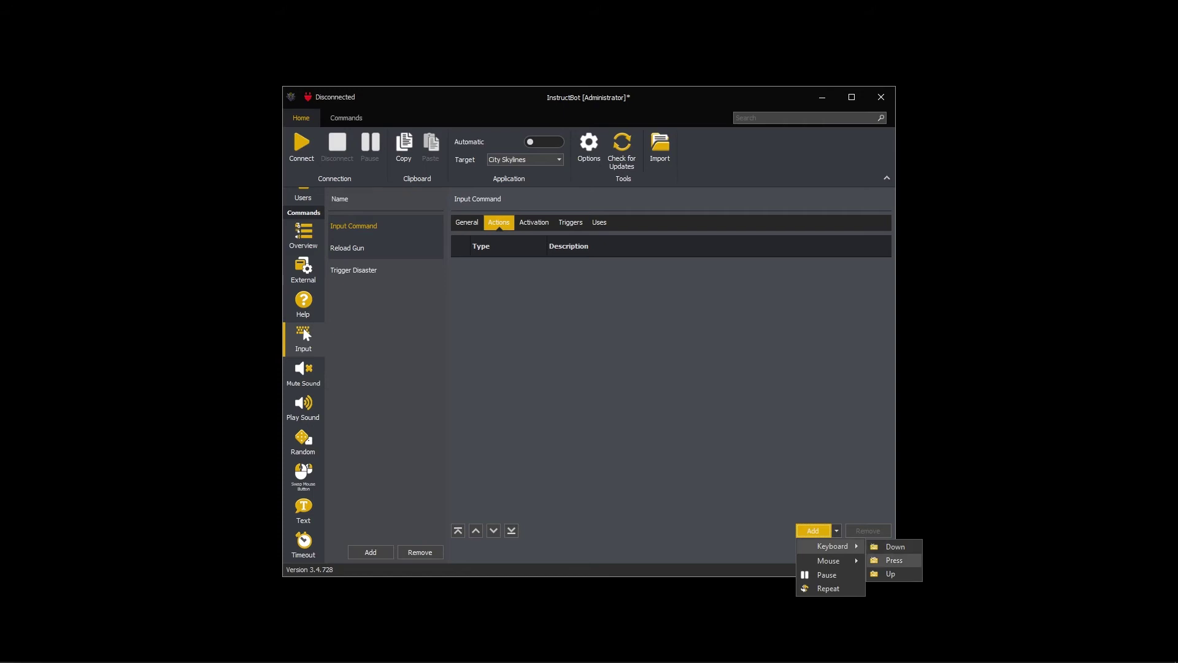
left_click(894, 560)
left_click(496, 288)
key("F4")
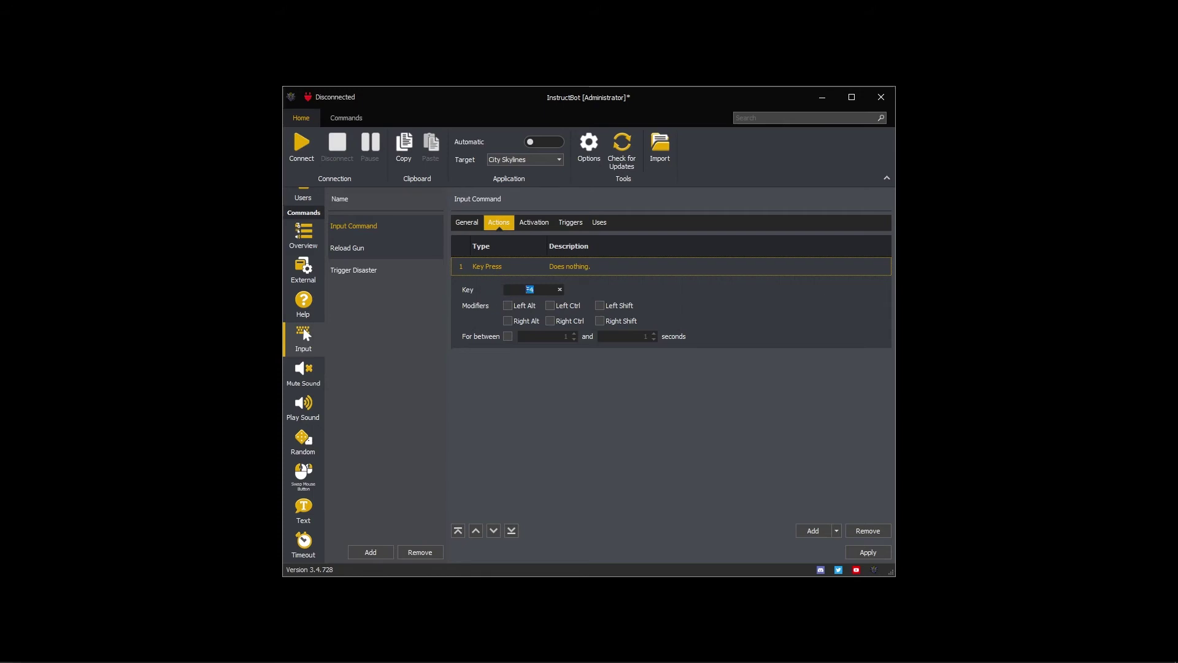
left_click(508, 306)
key("Return")
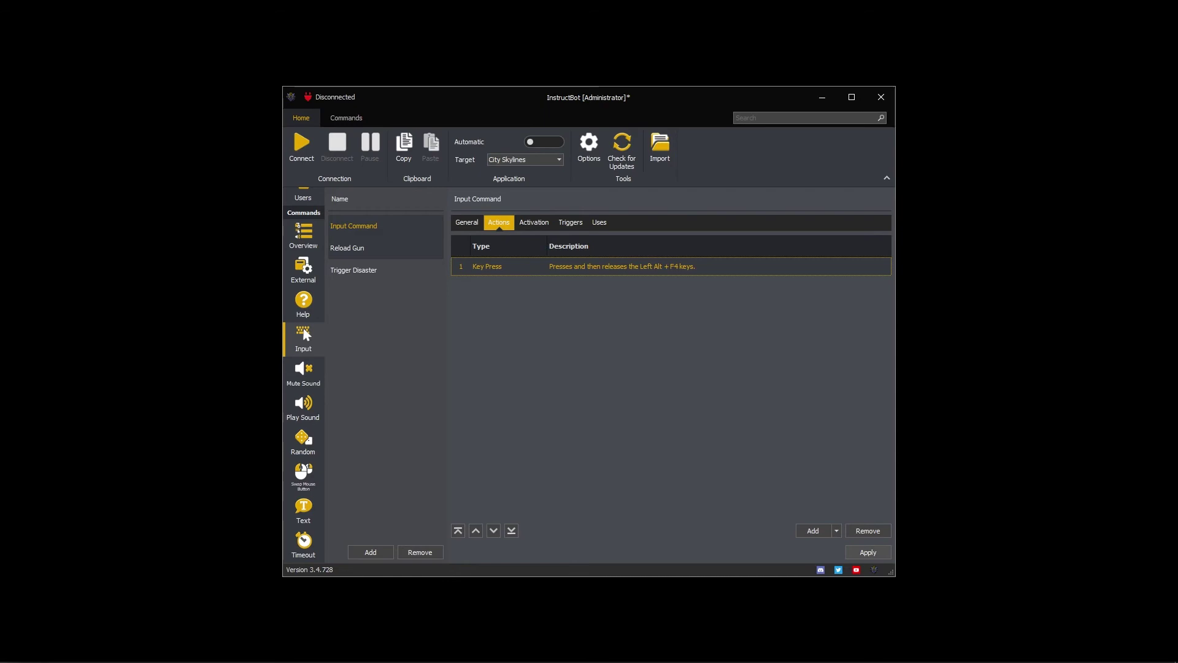
Apply the Alt F4 changes, copy the command, and paste five copies in the Overview
left_click(868, 552)
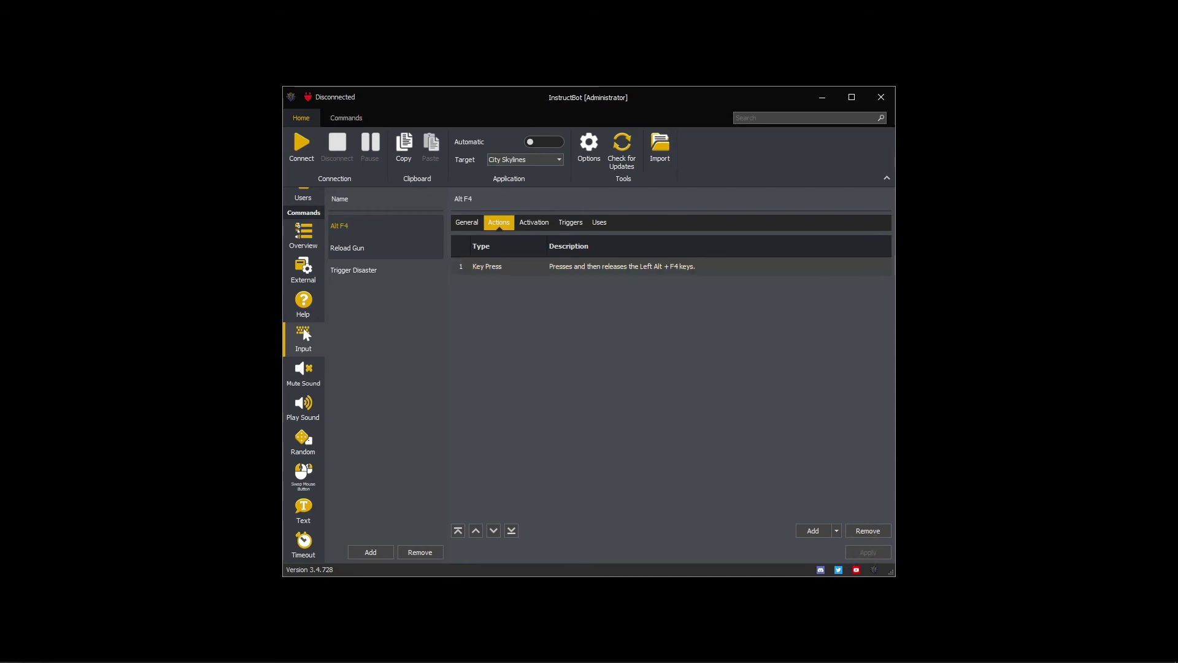
left_click(621, 267)
left_click(303, 235)
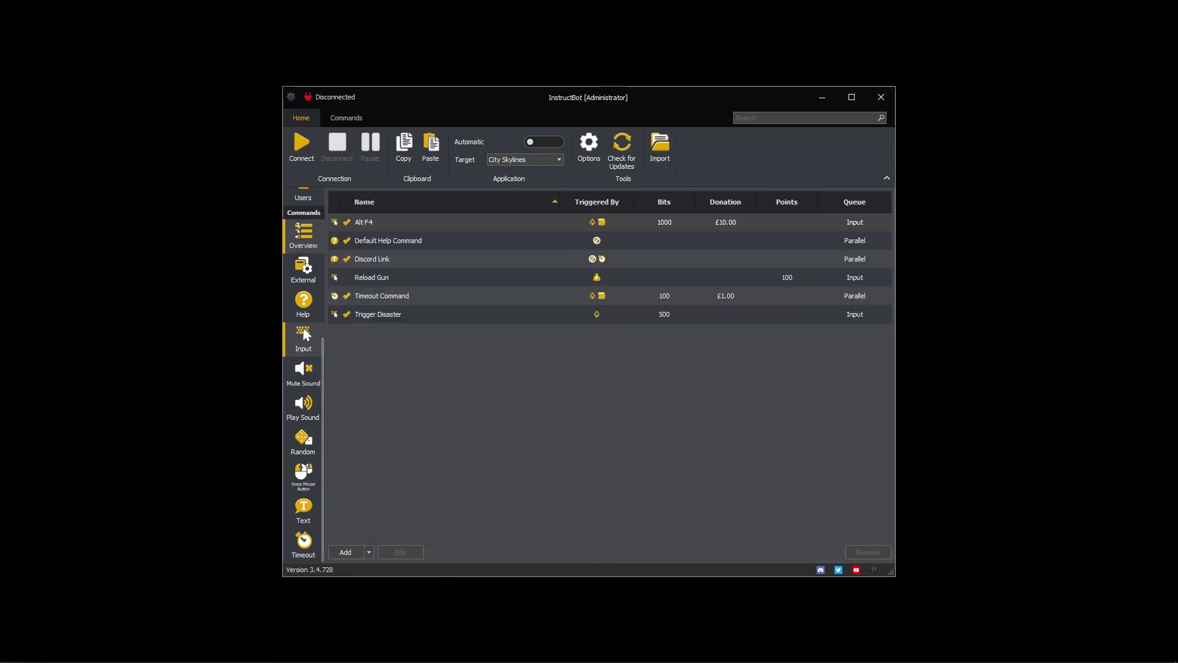
left_click(431, 147)
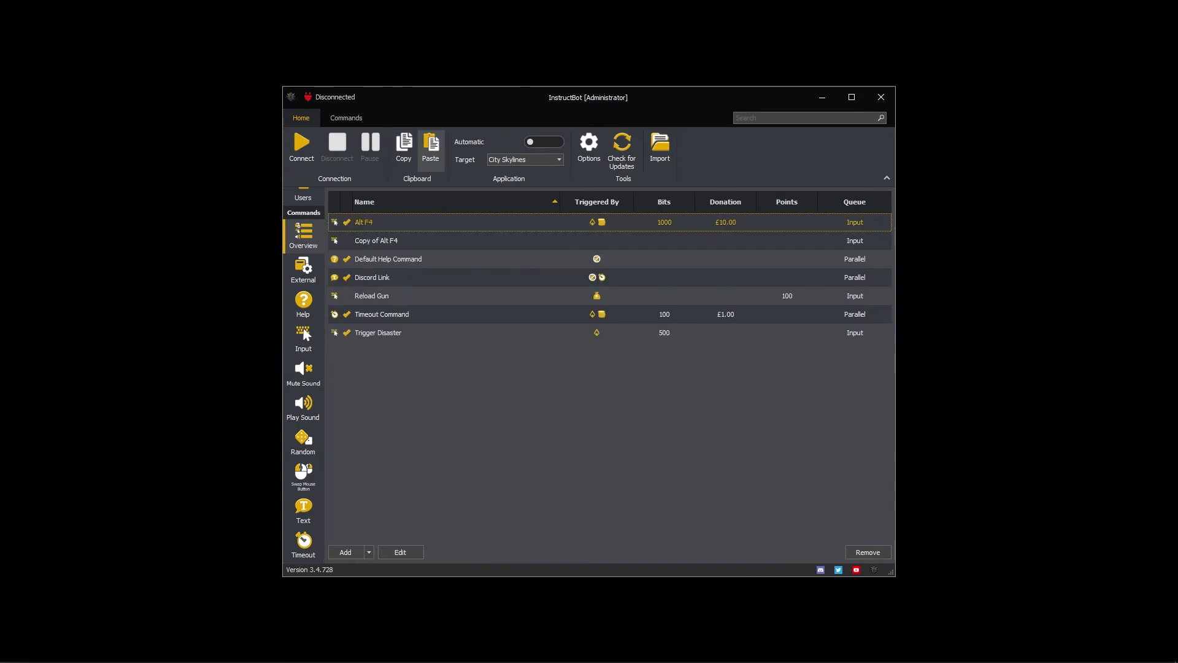
left_click(431, 147)
left_click(431, 147)
left_click(431, 147)
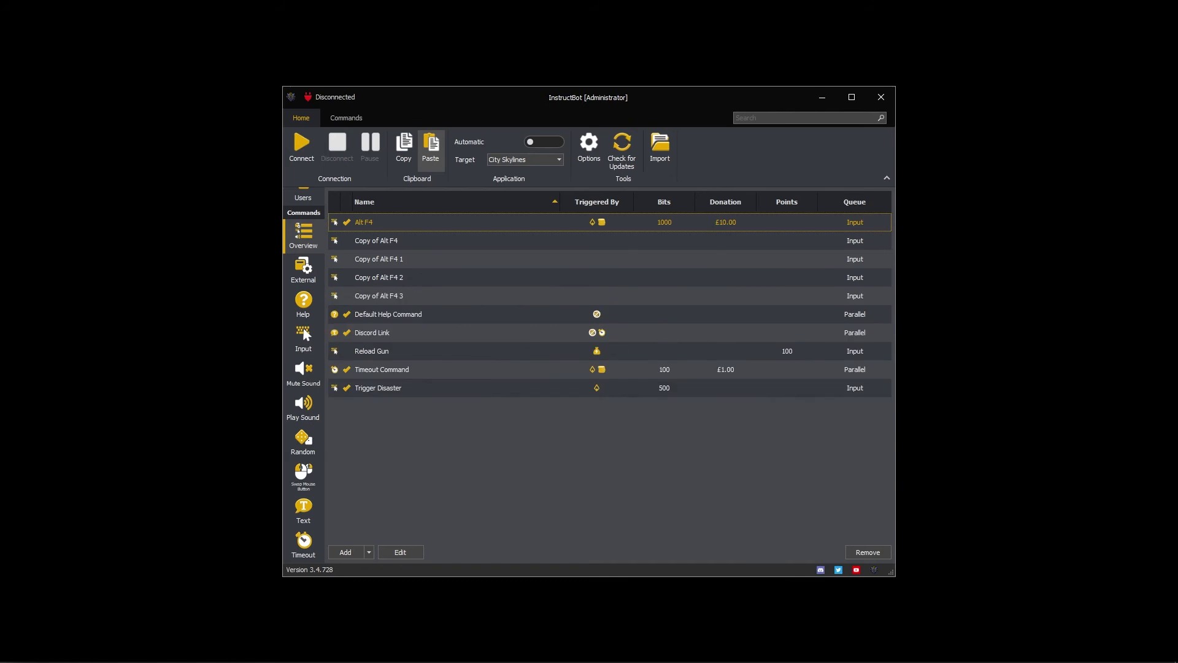
left_click(431, 147)
Open the first Copy of Alt F4 for editing and select its name
left_click(393, 241)
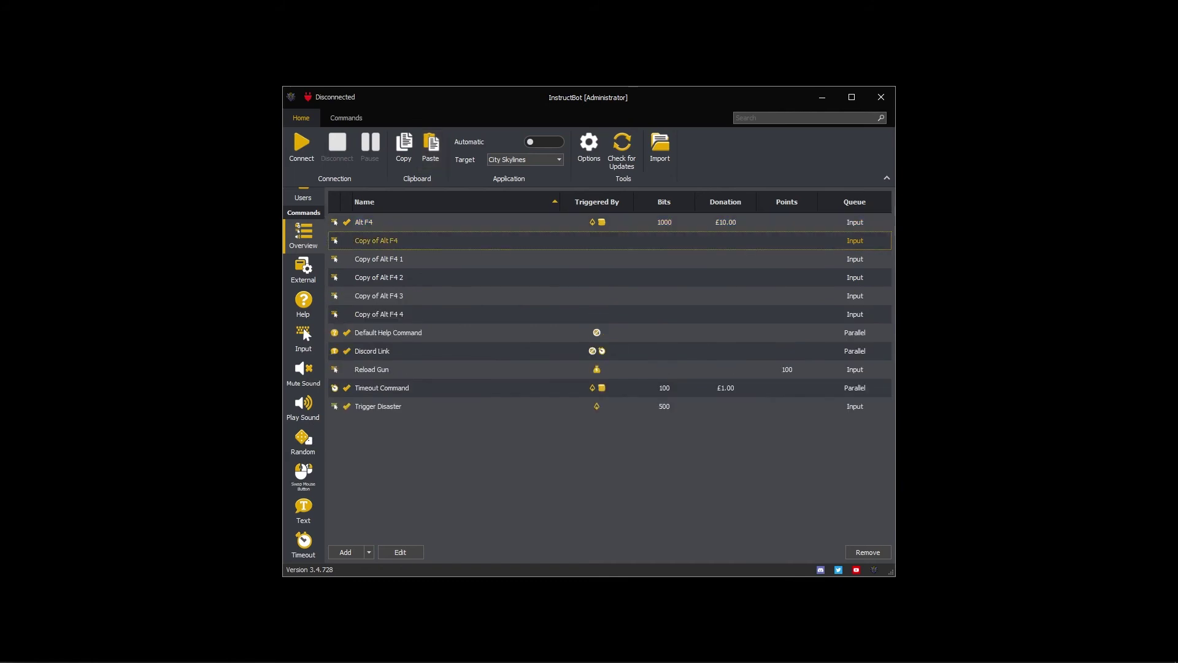
right_click(436, 241)
left_click(467, 262)
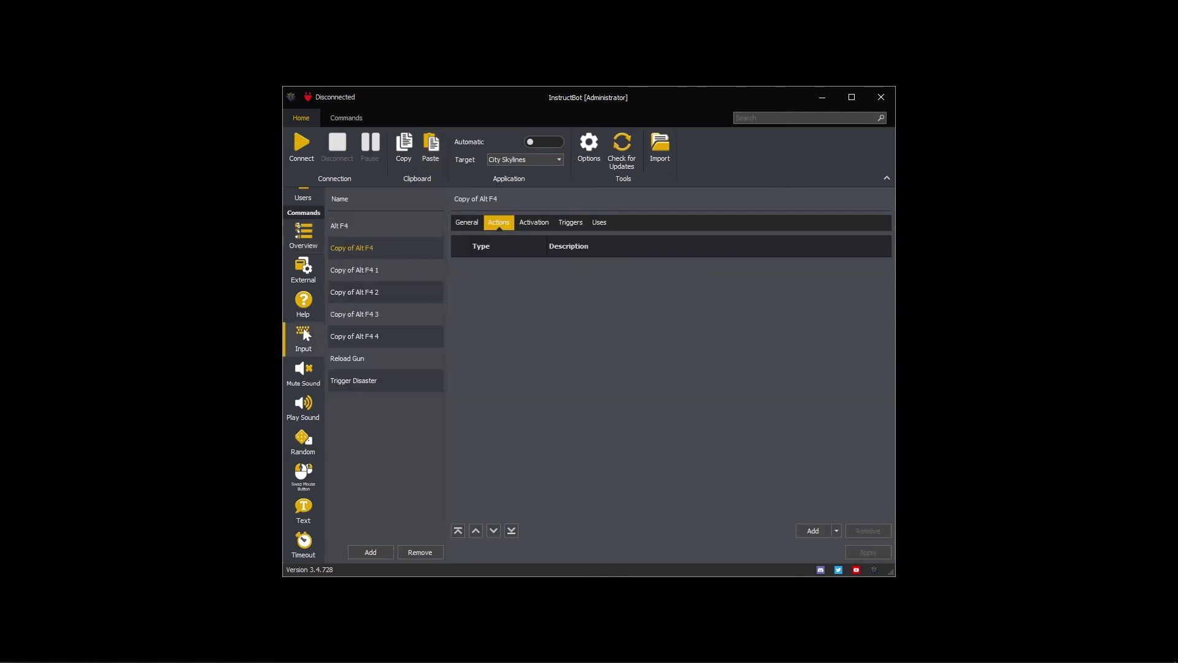
left_click(467, 223)
left_click_drag(537, 241, 492, 241)
Rename the copy to Run, describe it as 'Forces my character to run.', and activate it for Escape From Tarkov
type("Run")
key("Tab")
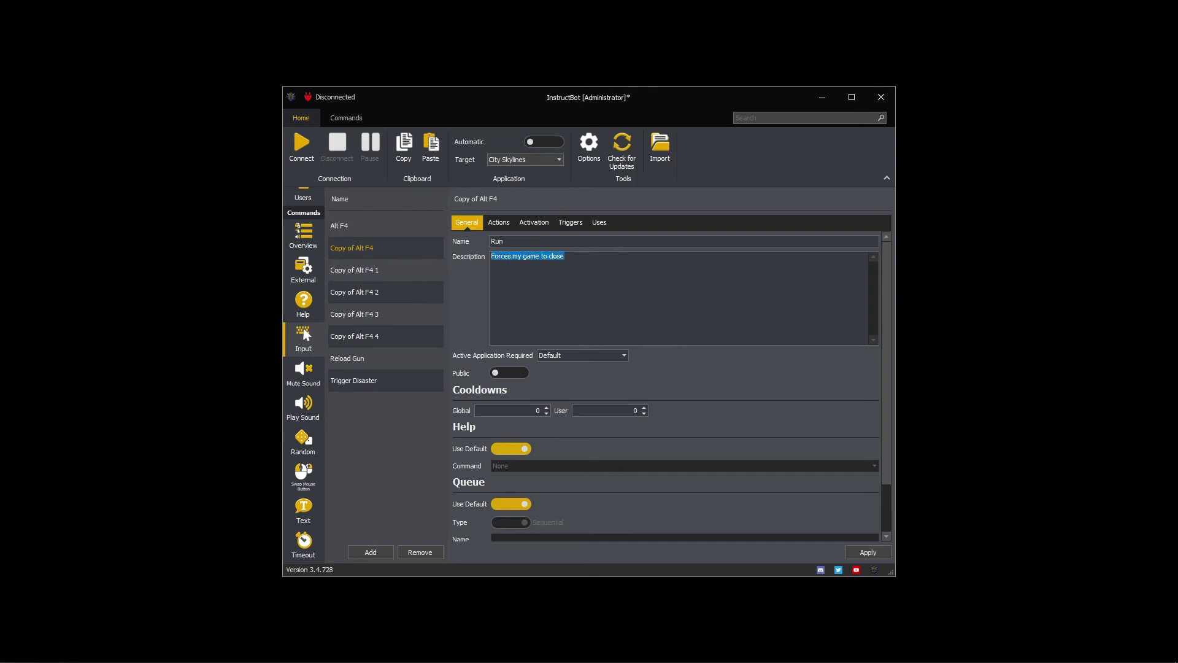
type("Forces my character to run.")
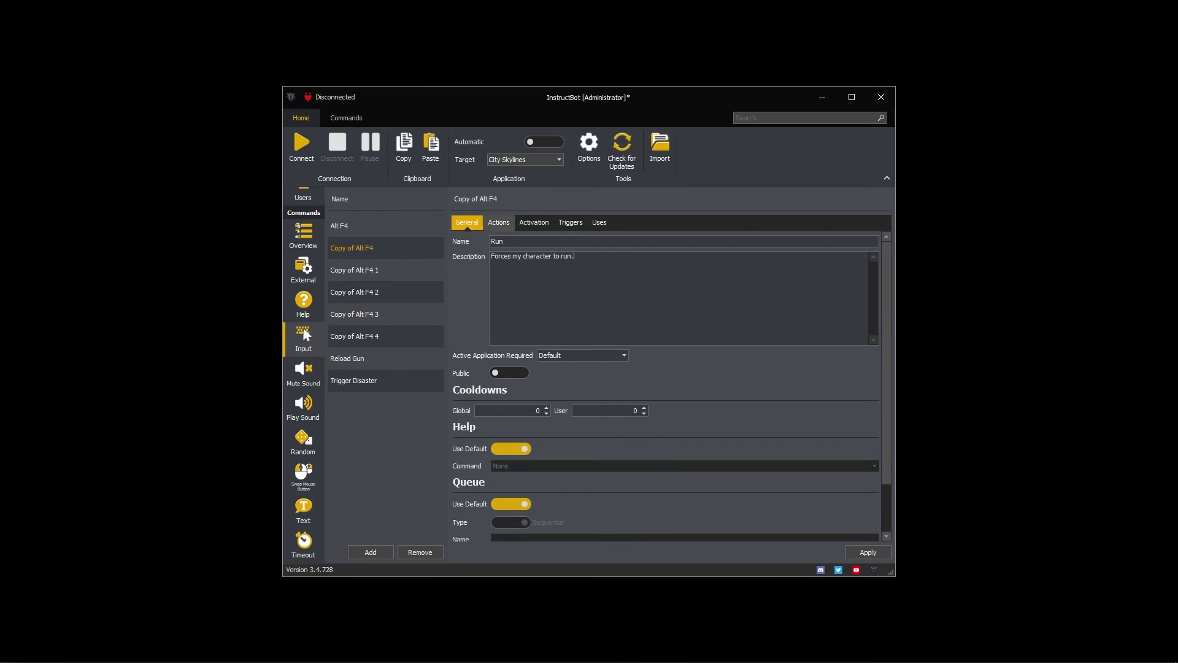
left_click(533, 222)
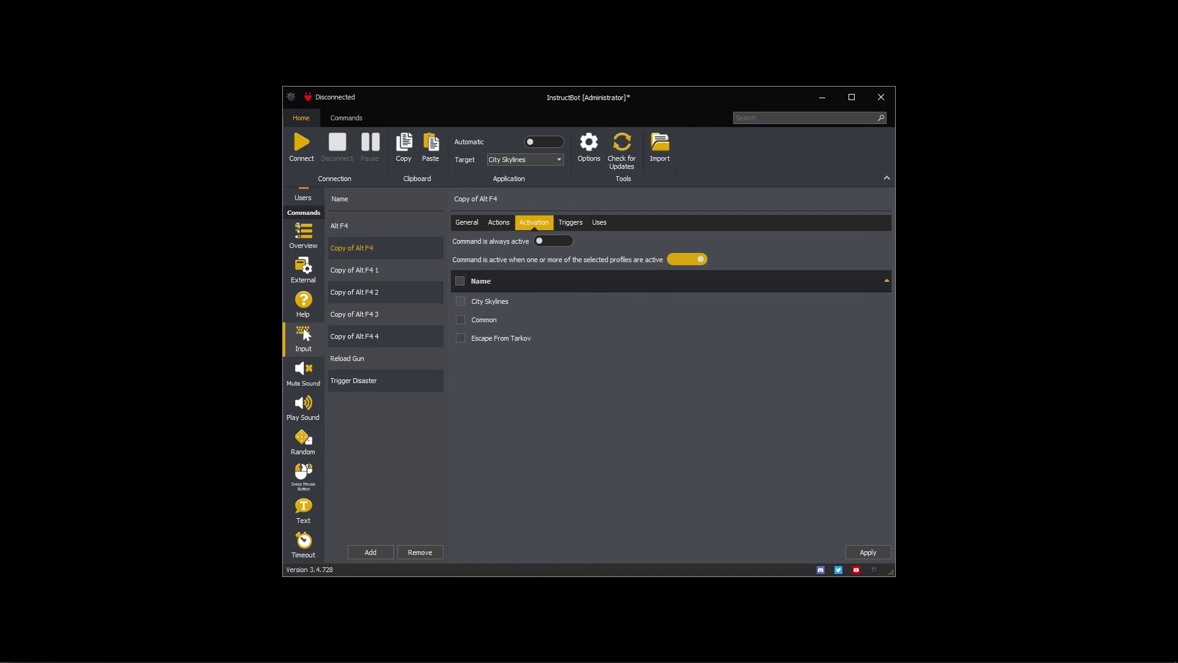
left_click(460, 338)
left_click(571, 222)
Give Run triggers for exactly 100 bits and a £1.00 donation
left_click(813, 531)
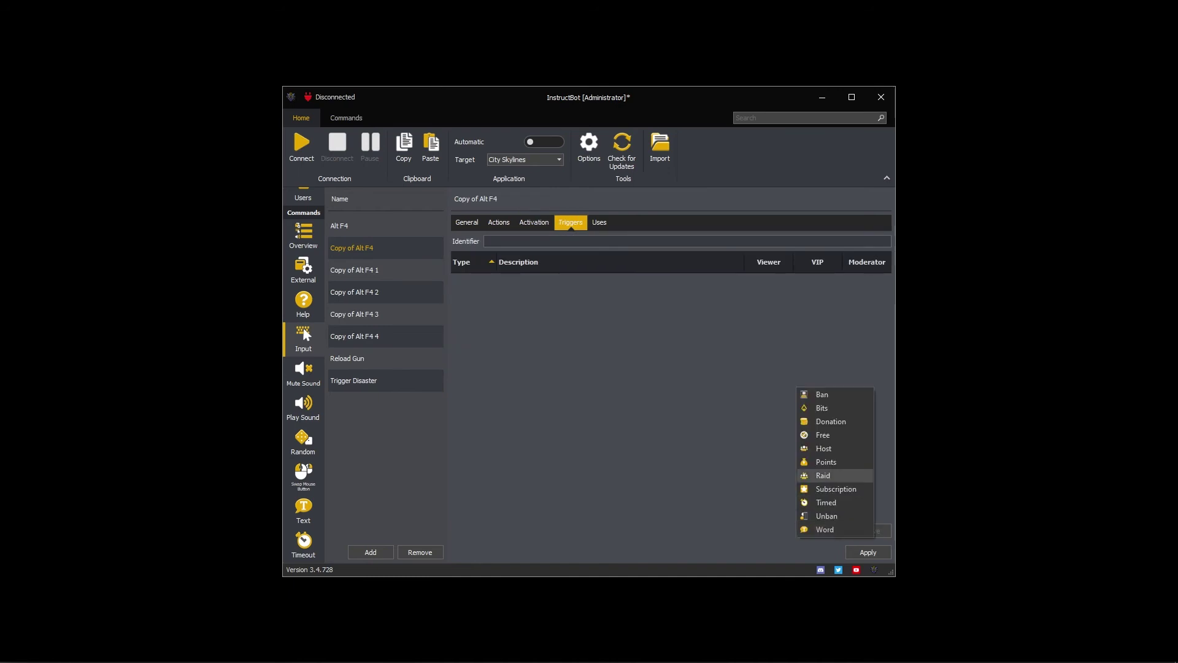
left_click(816, 409)
key("Tab")
type("100")
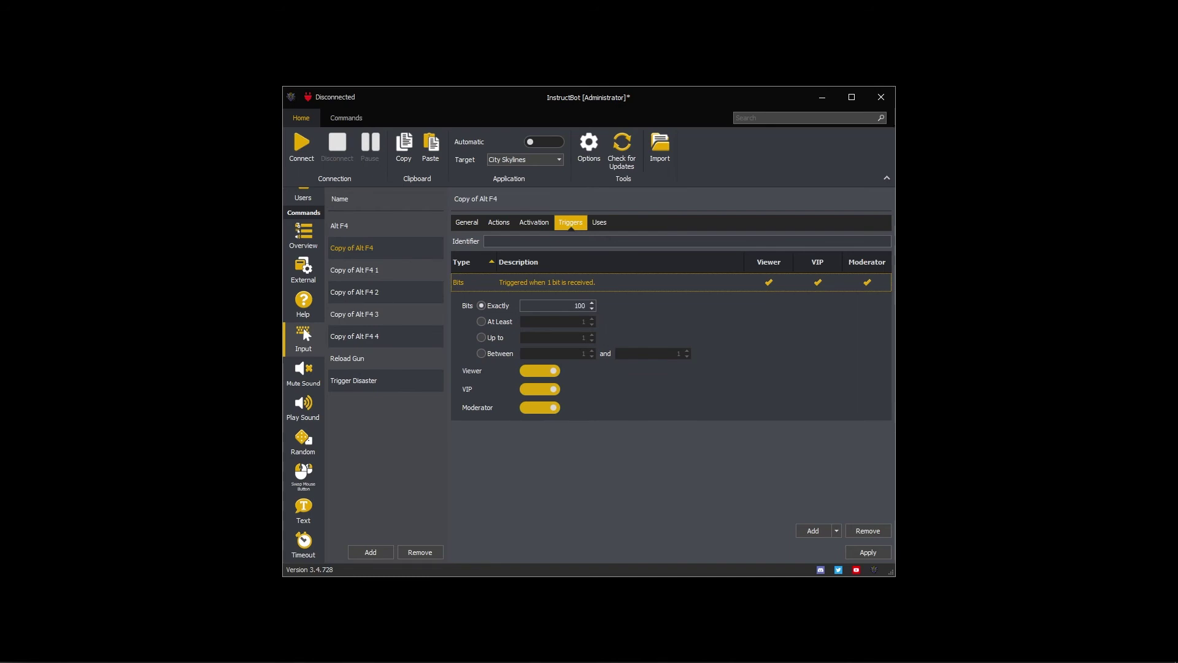
key("Return")
left_click(836, 531)
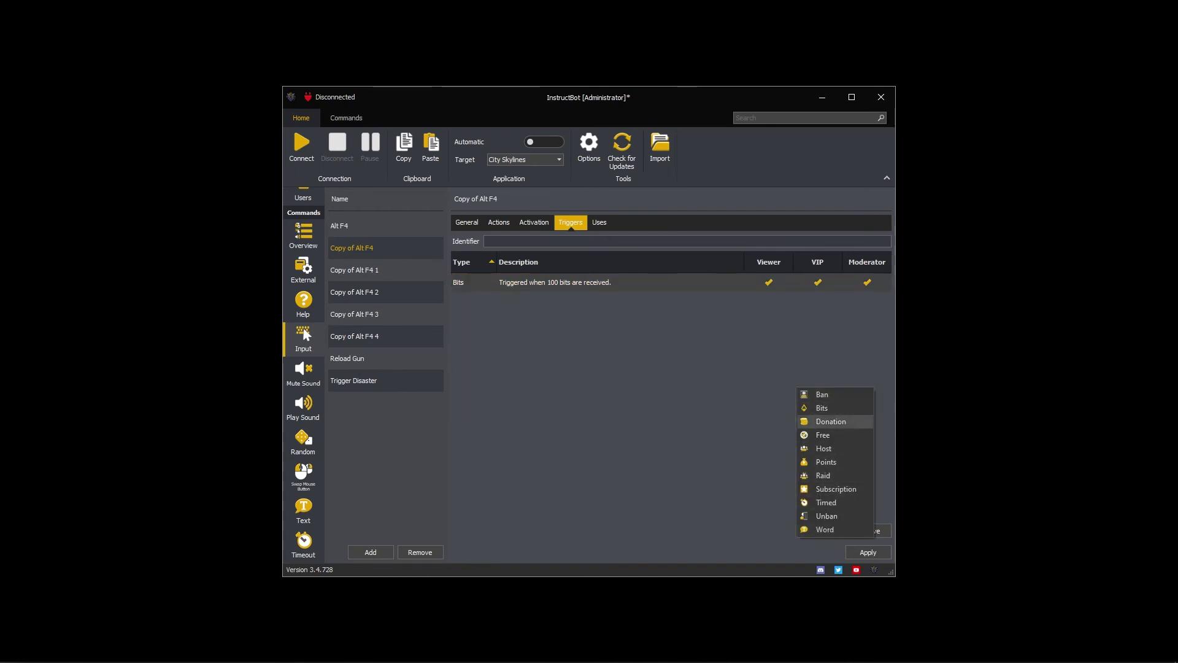
left_click(831, 422)
key("Tab")
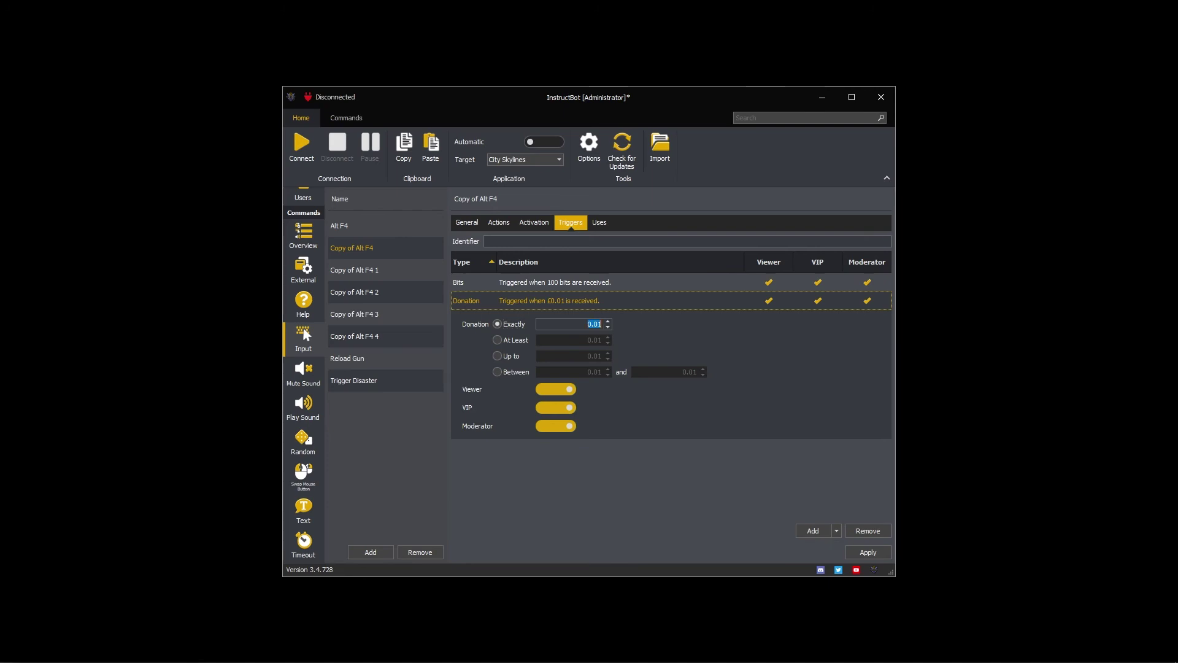
type("1")
key("Return")
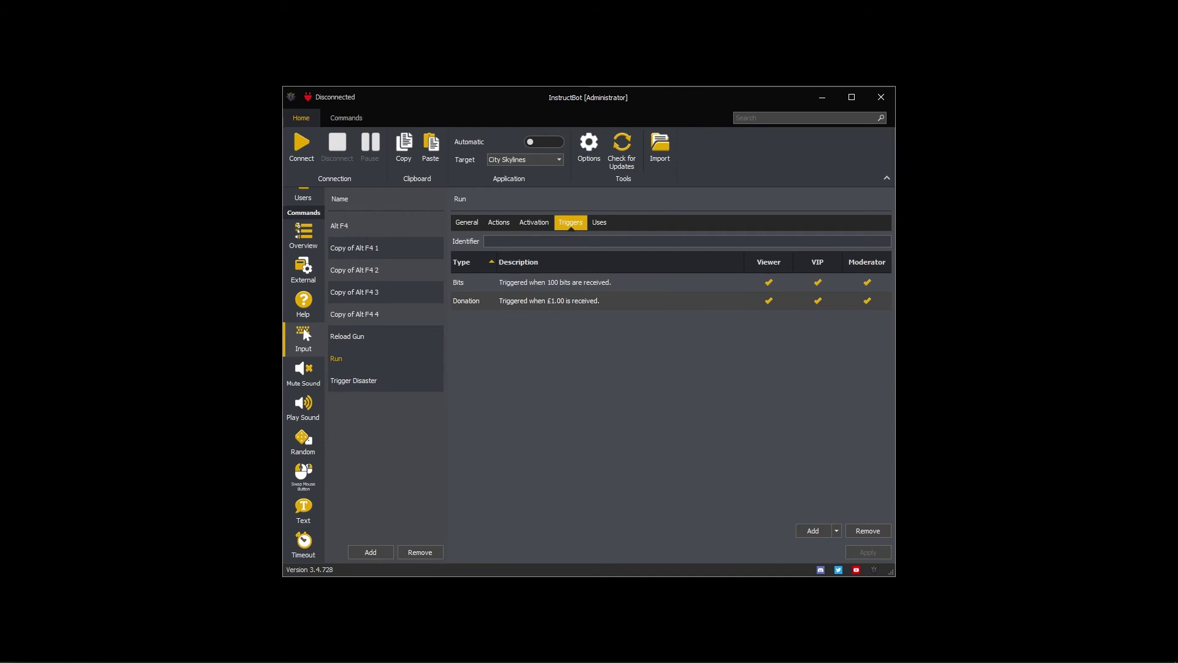
View the Delete Backpack, Shoot and Spining Mag Dump Left commands' details
left_click(386, 248)
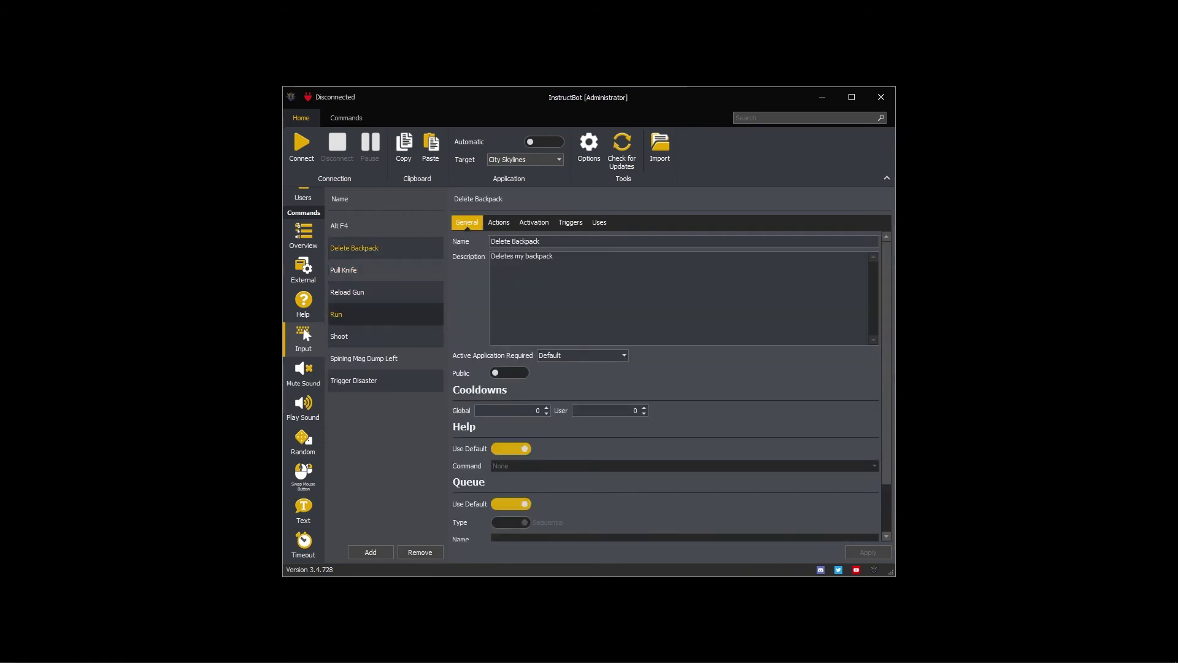
left_click(386, 336)
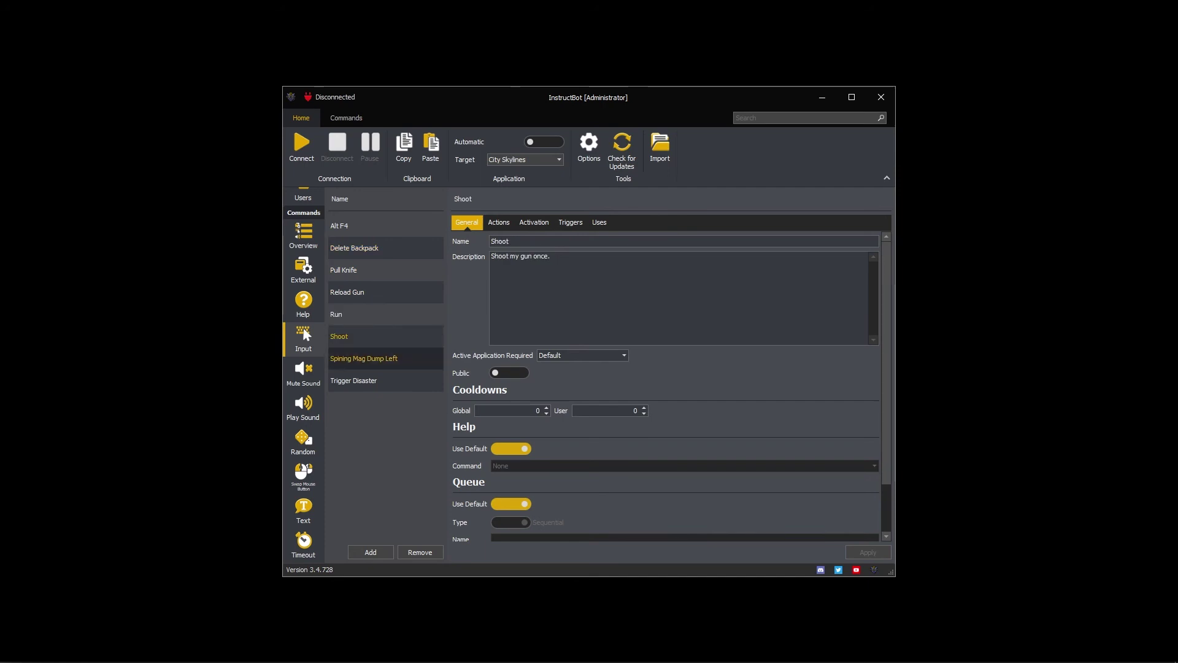
left_click(386, 359)
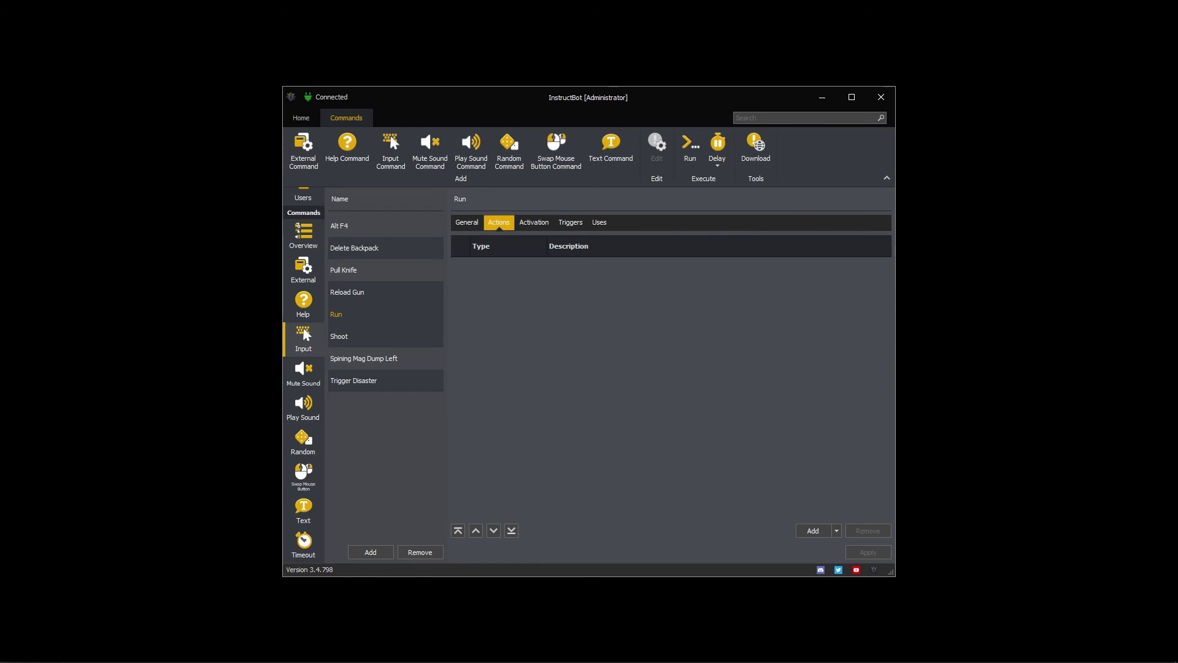
Add a key-down action holding W, followed by a 200 millisecond pause
left_click(837, 531)
mouse_move(833, 546)
left_click(893, 546)
key("w")
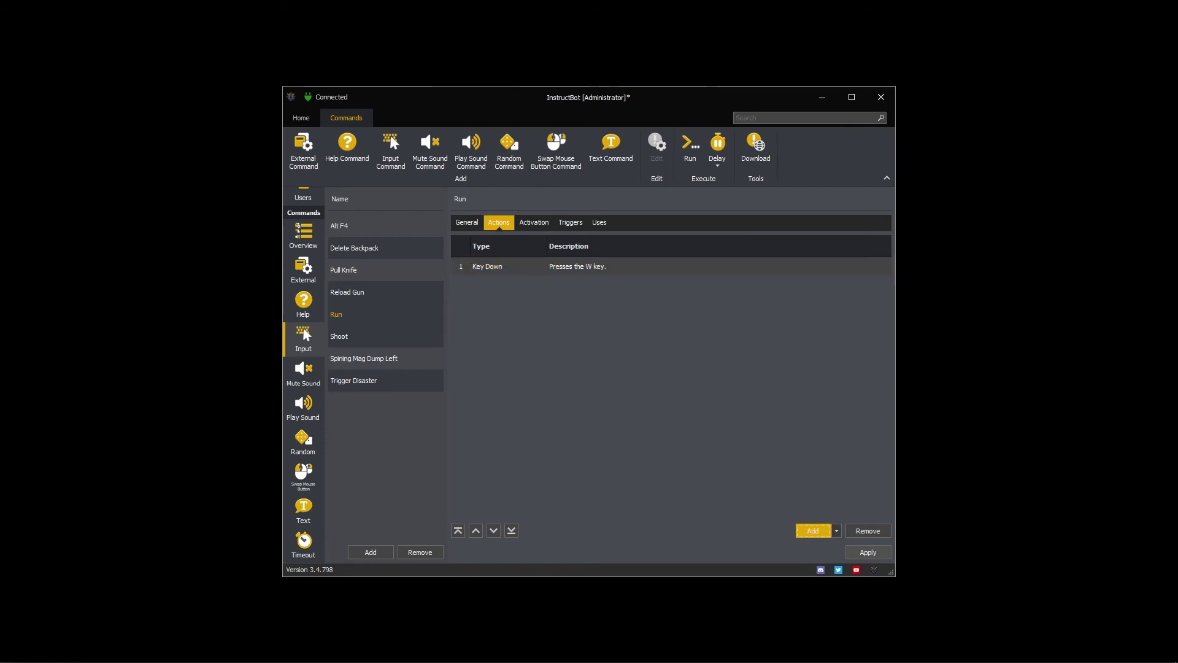
left_click(837, 531)
left_click(825, 573)
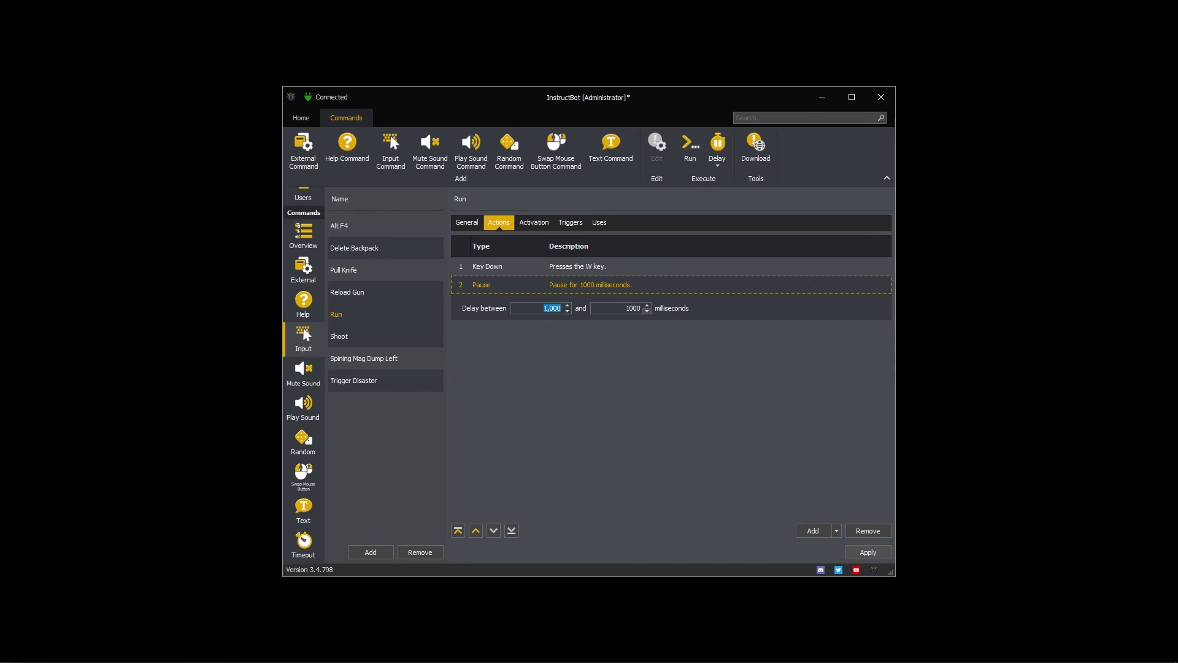
left_click(647, 311)
left_click(647, 311)
left_click(647, 311)
key("Return")
Add a Left Shift key press lasting 5 seconds after the pause
left_click(836, 530)
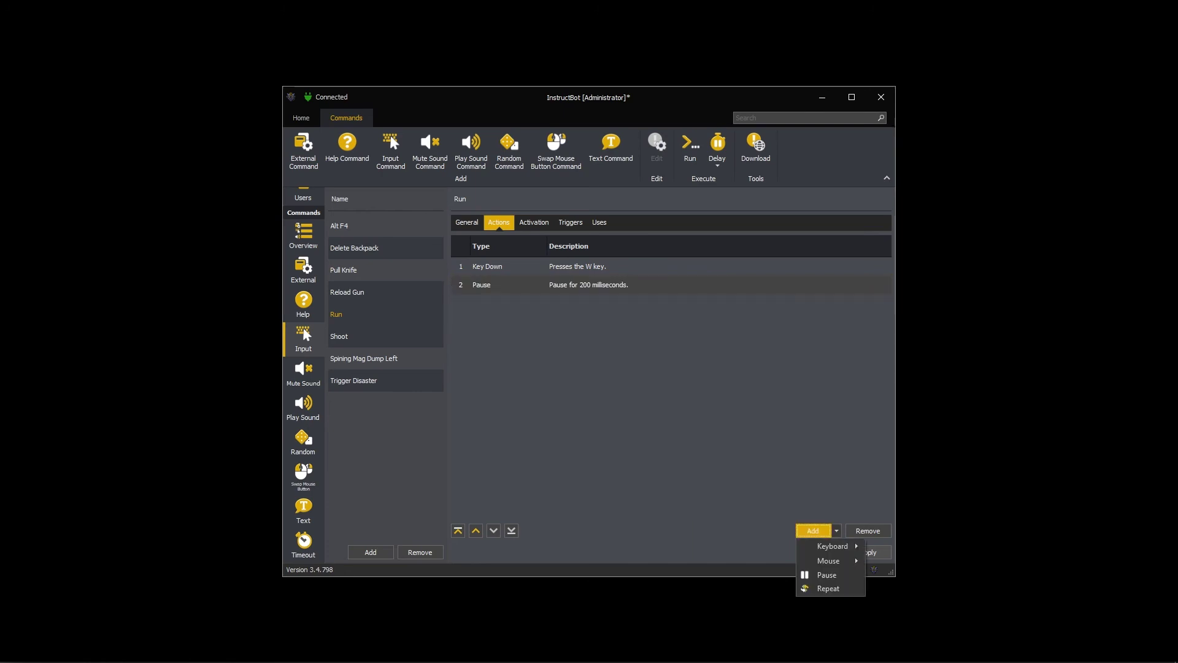
mouse_move(833, 545)
left_click(894, 560)
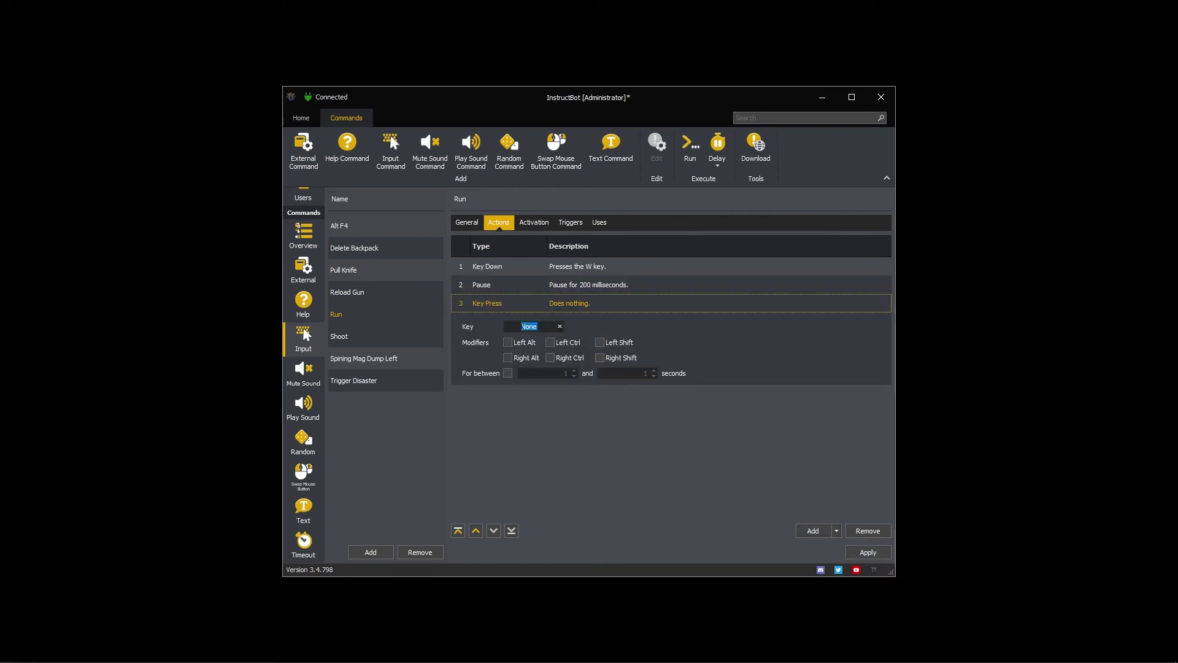
left_click(599, 341)
left_click(508, 373)
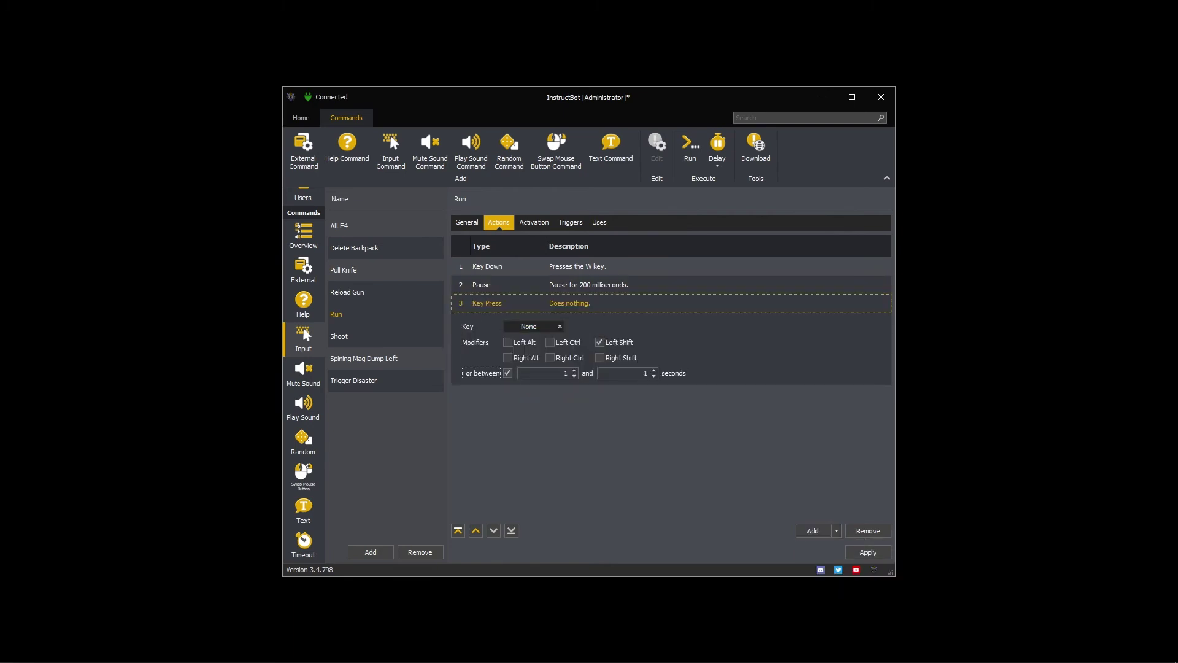
left_click(574, 371)
left_click(574, 371)
left_click(574, 371)
type("5")
key("Return")
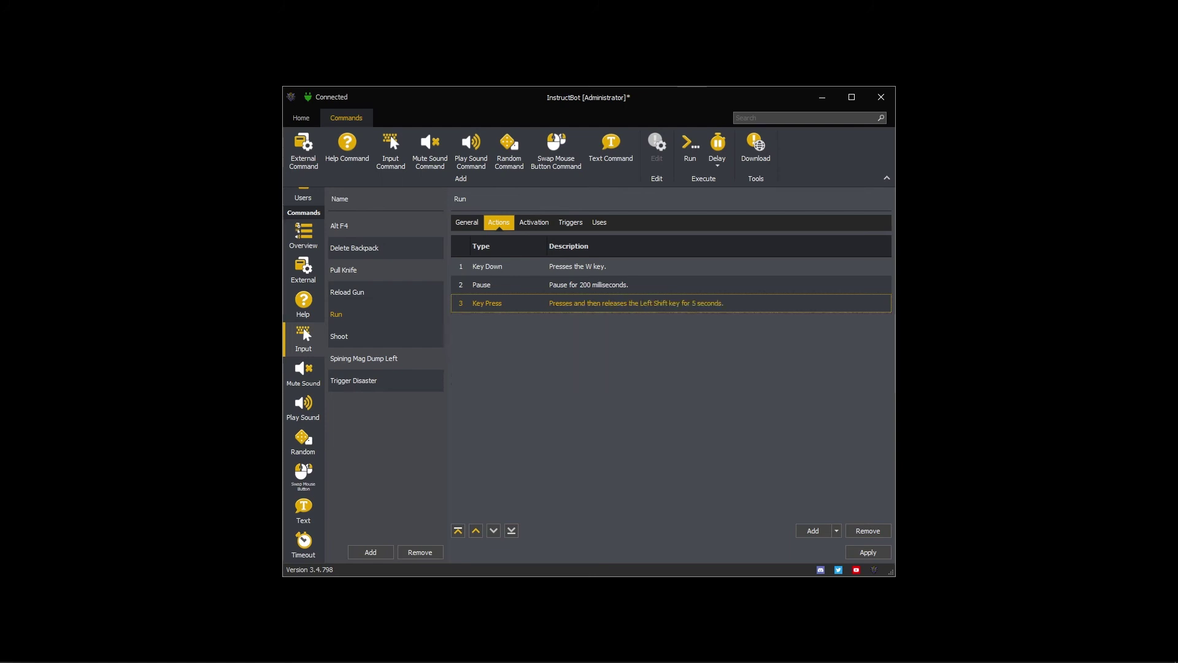
Add a second 200 ms pause after the Shift press, with a 500 ms maximum delay
left_click(836, 530)
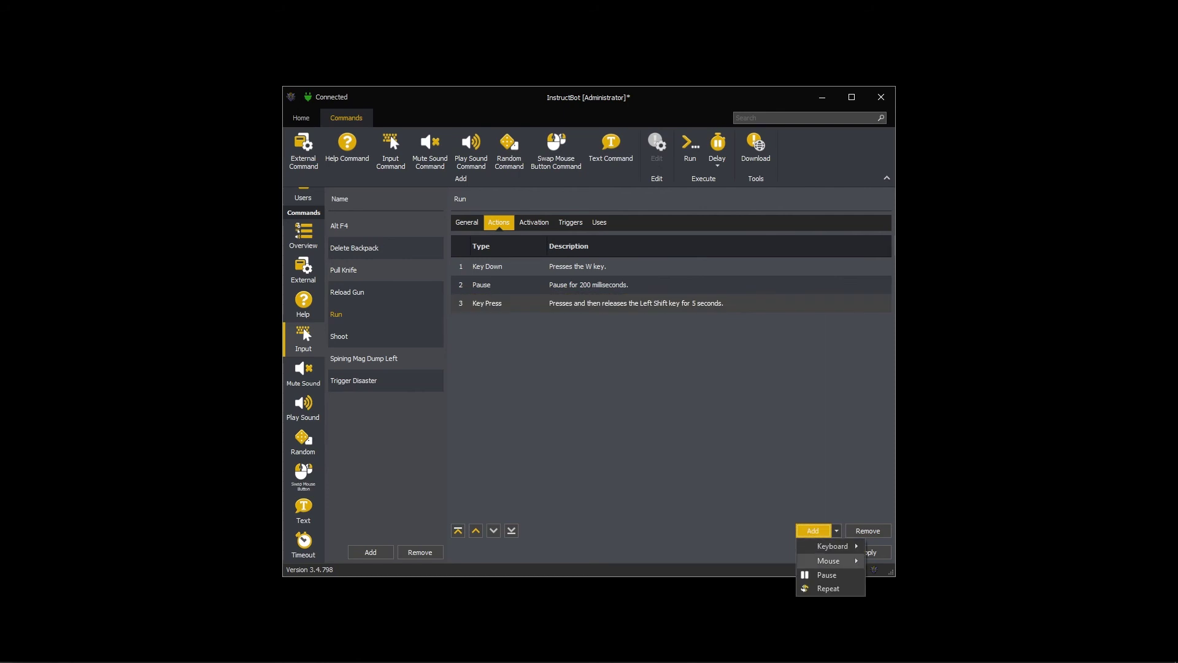
left_click(819, 573)
key("Tab")
type("500")
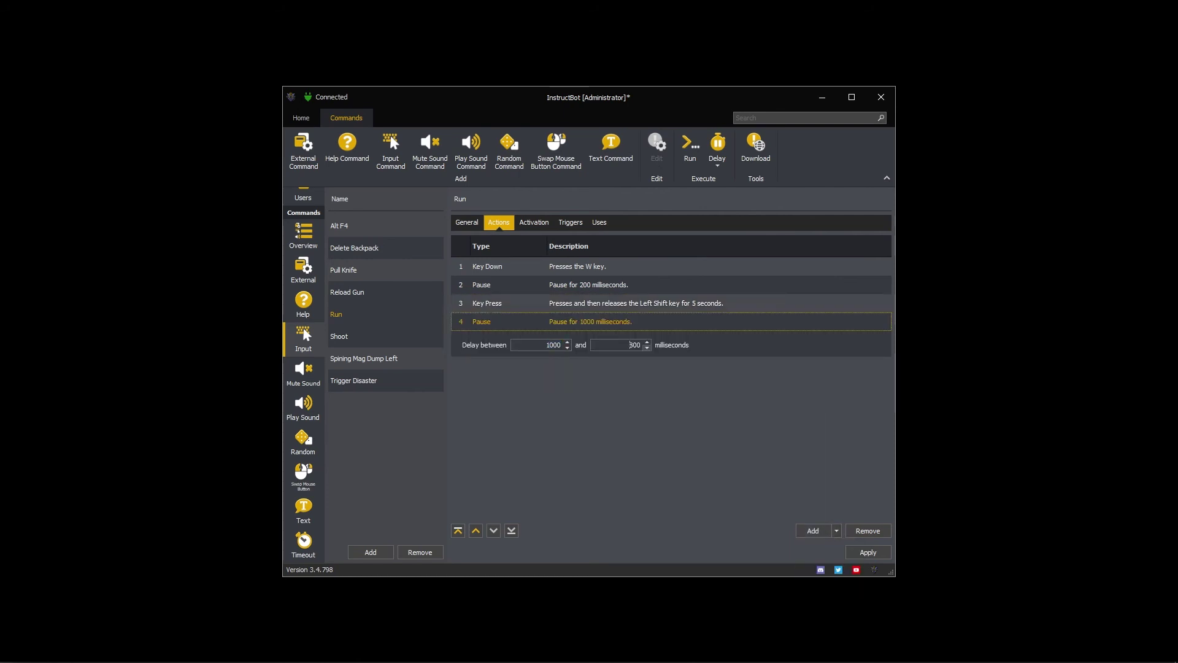
scroll(631, 345, "down", 2)
key("Return")
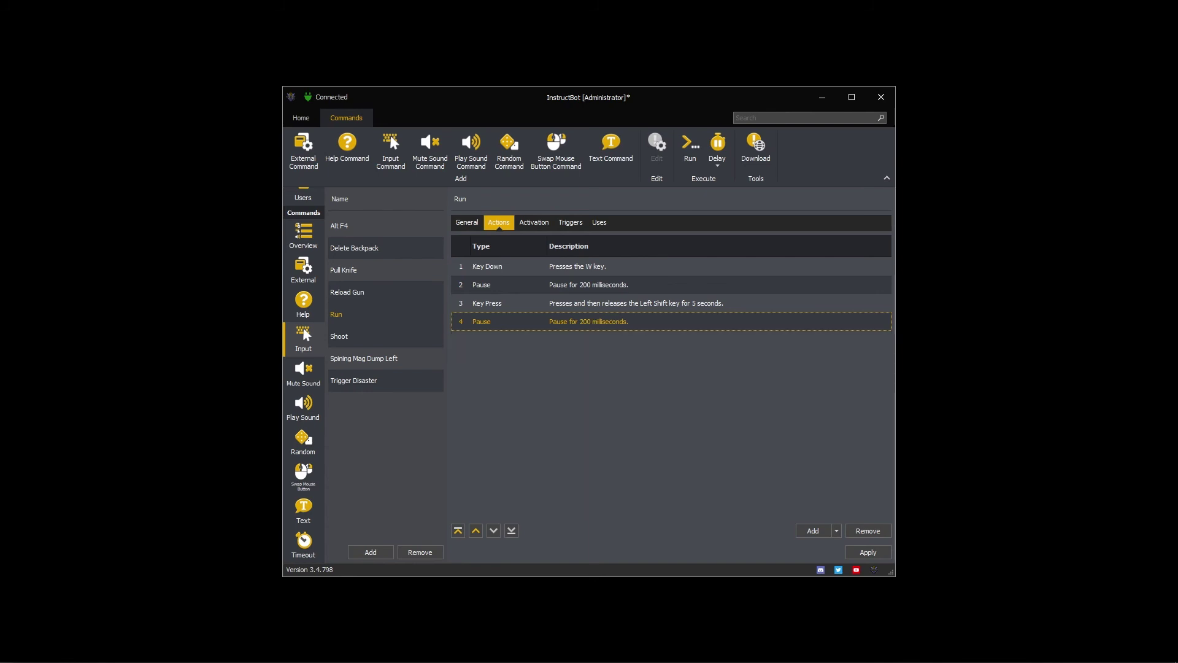
Add a final Key Up action that releases the W key
left_click(836, 530)
mouse_move(833, 546)
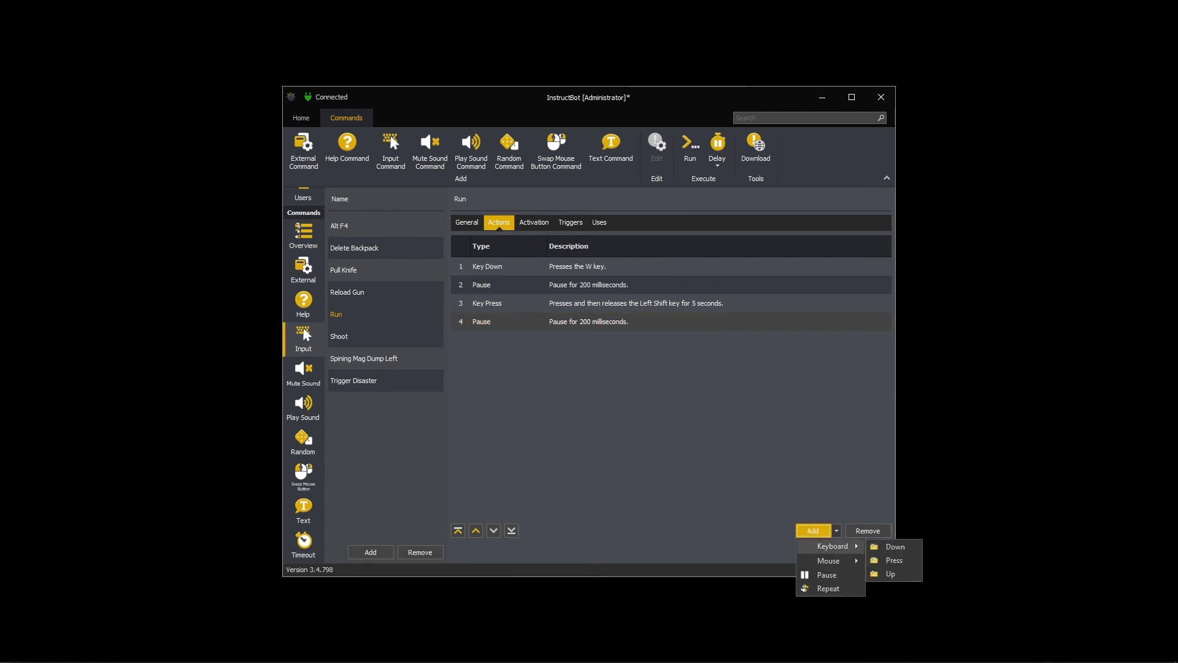
left_click(890, 574)
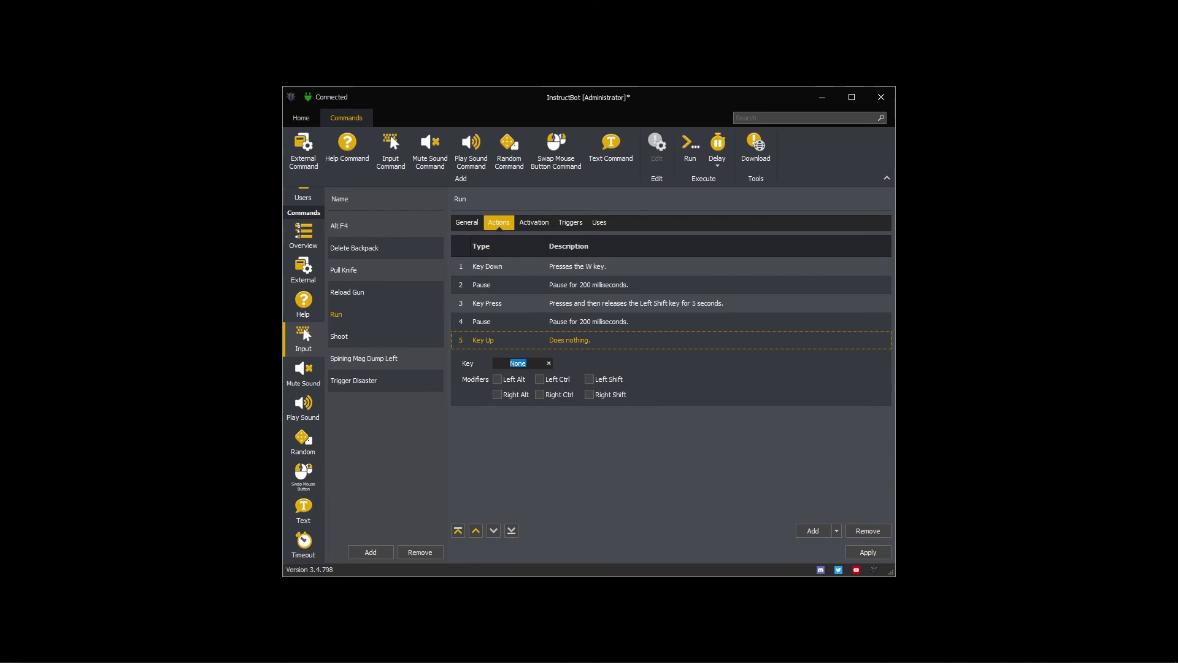
key("w")
key("Return")
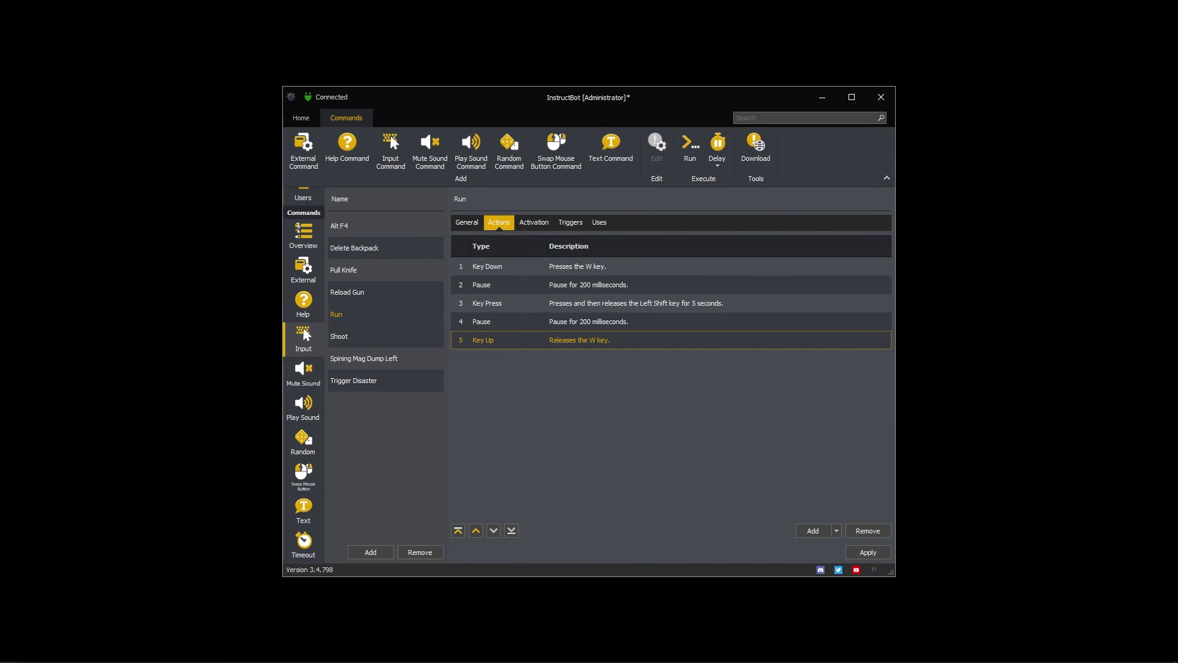
Apply the Run command's actions and test-run it in Escape From Tarkov after a 5-second delay
left_click(867, 551)
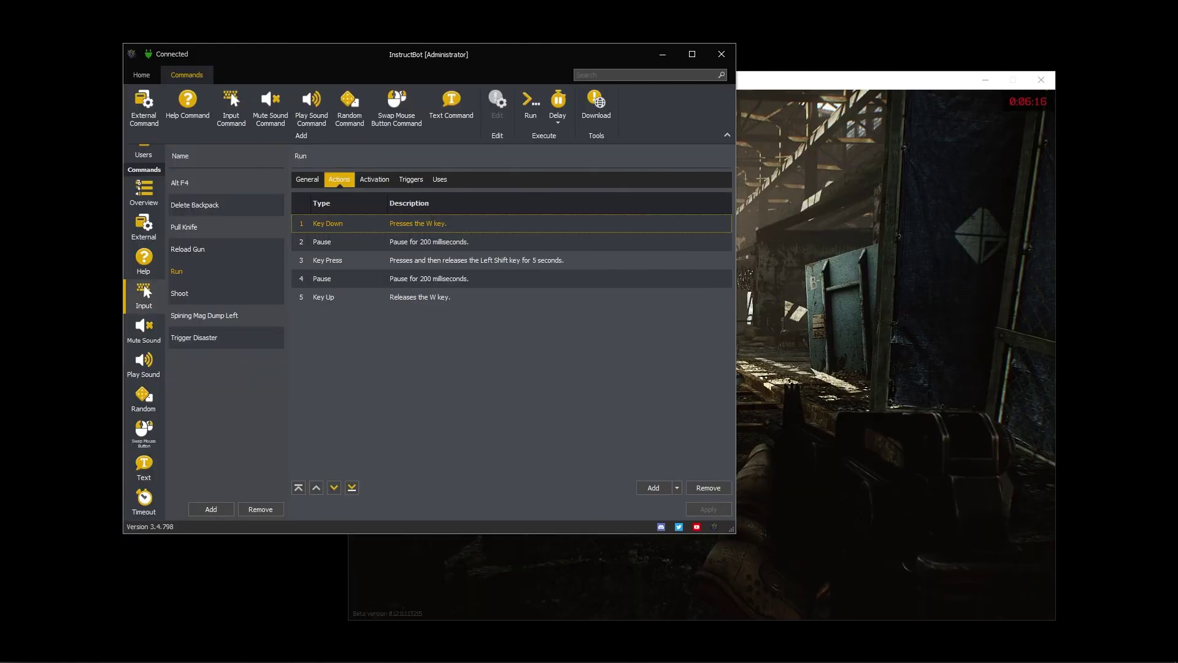
left_click(558, 112)
left_click(582, 152)
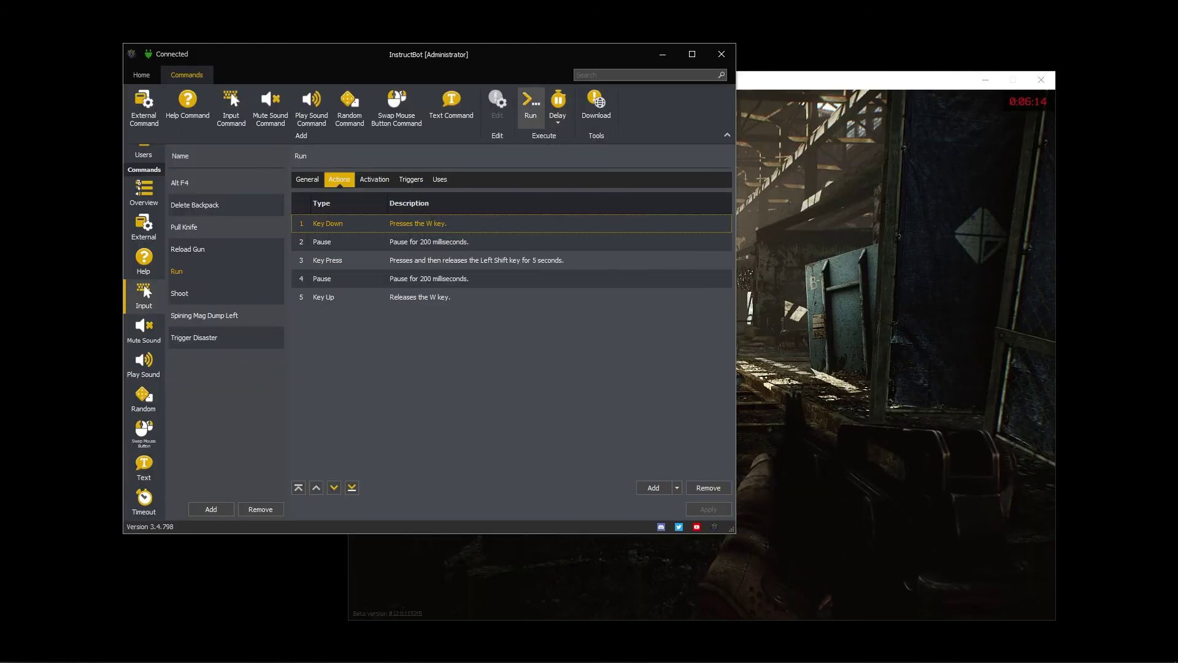
left_click(531, 107)
left_click(835, 203)
right_click(702, 355)
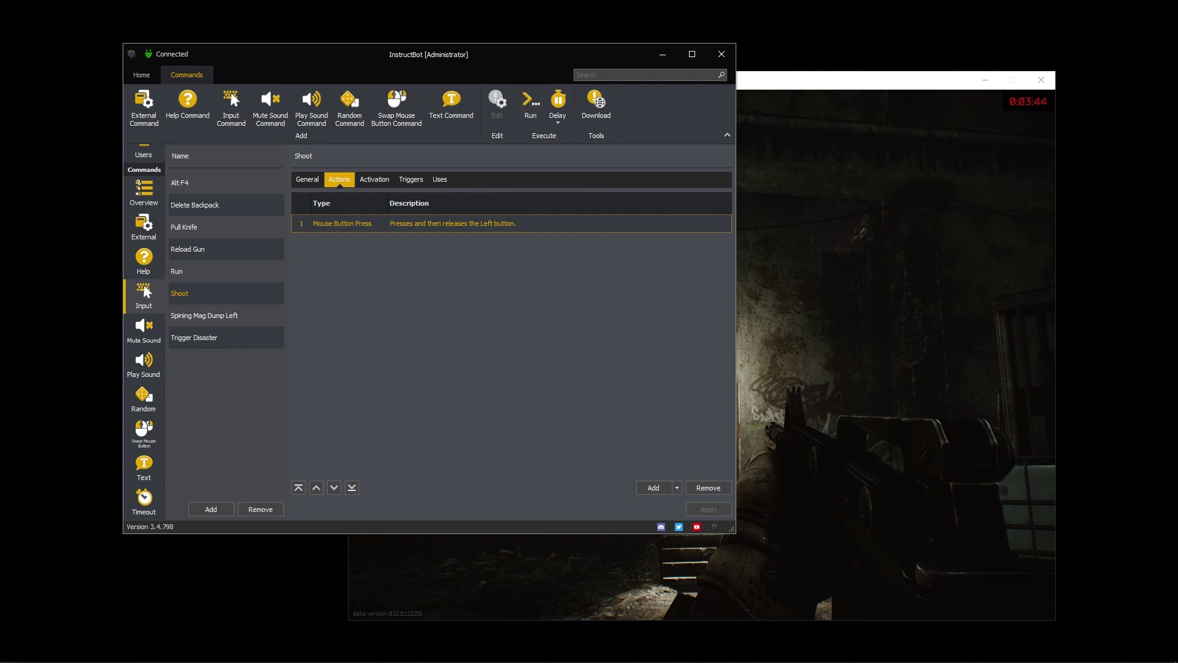
Switch to Escape From Tarkov to test the Shoot command's left-button press
key("alt+Tab")
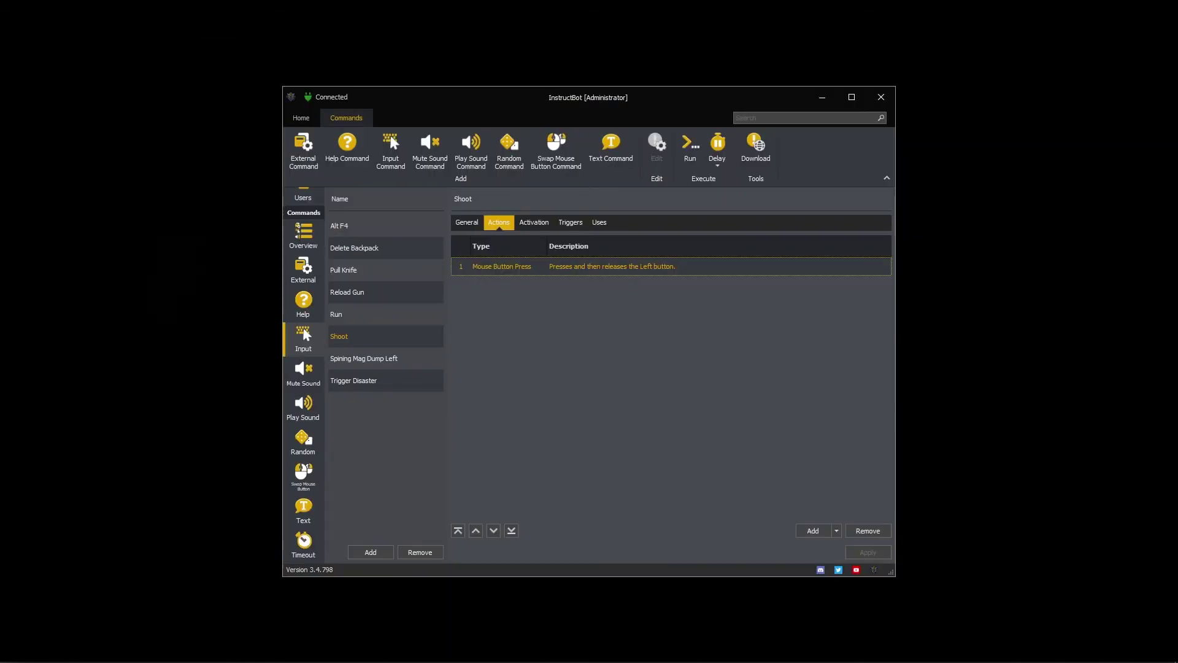
Show Shoot's General tab, whose description reads 'Shoot my gun once.'
left_click(467, 222)
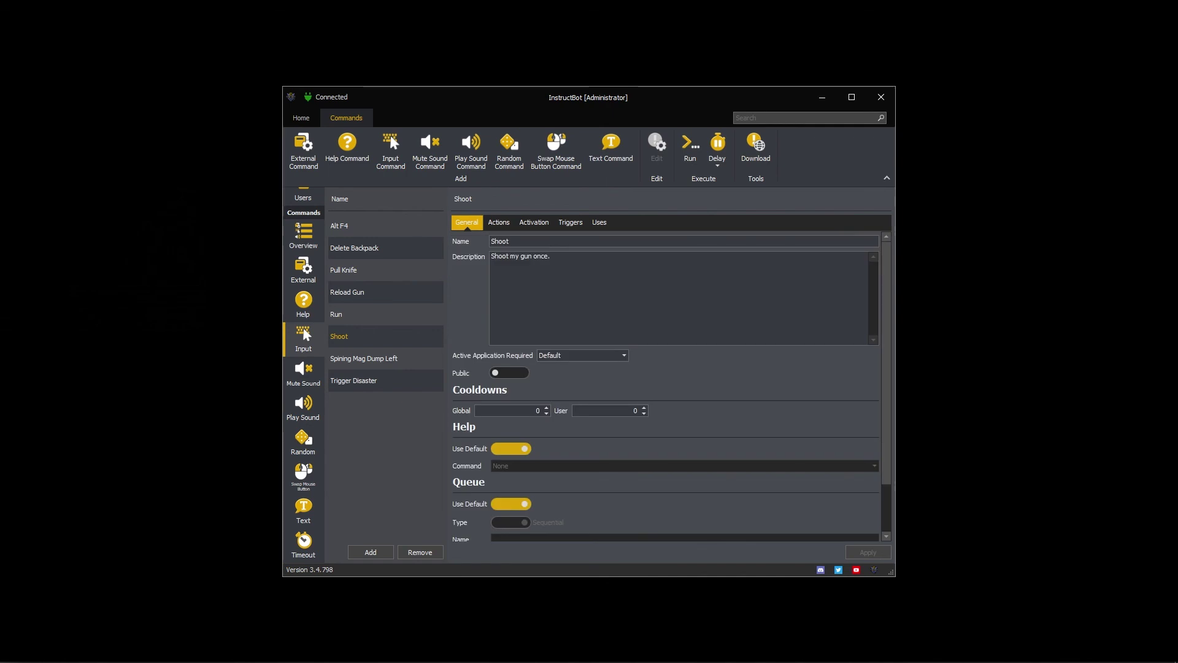